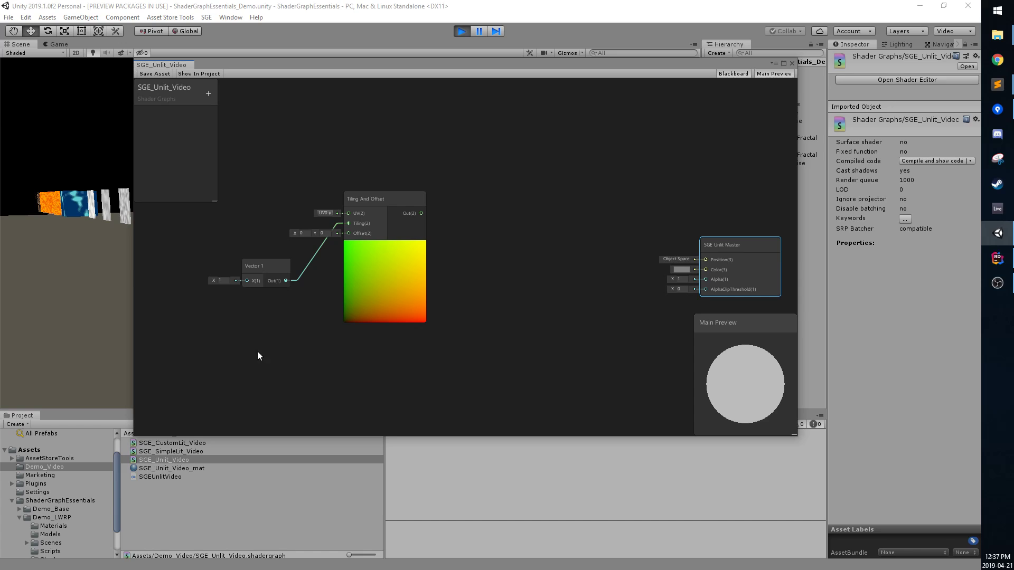
Step: Add an SGE Noise node fed by the Tiling And Offset node's output and place it beside that node
middle_click_drag(293, 308, 238, 304)
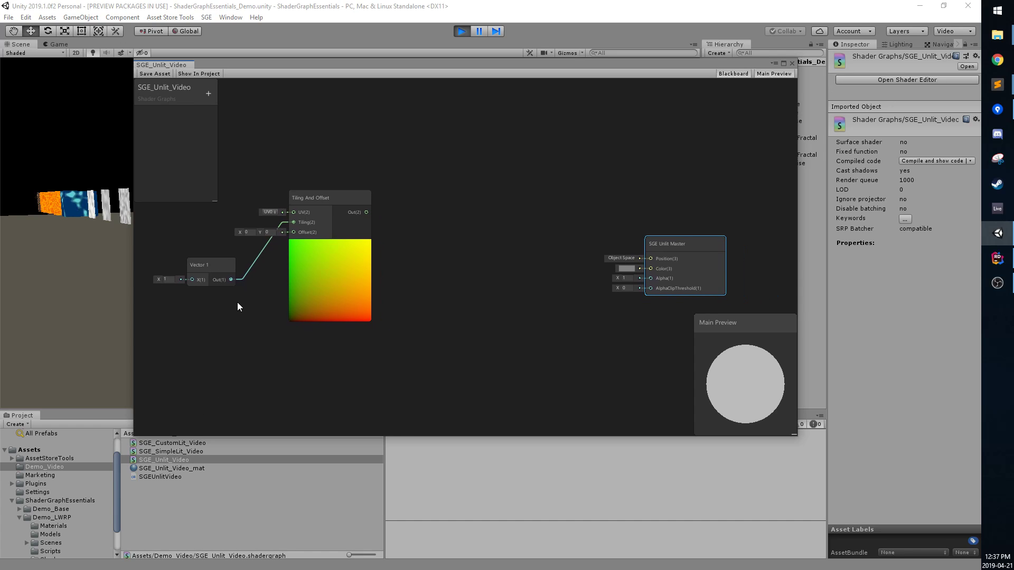
scroll(243, 296, "up", 2)
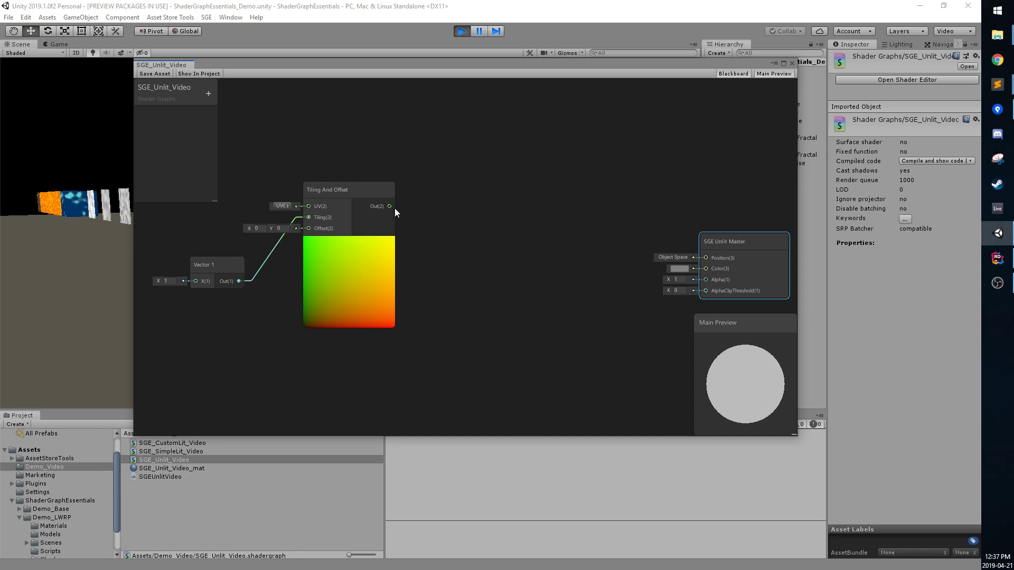
left_click_drag(392, 207, 429, 201)
type("sg")
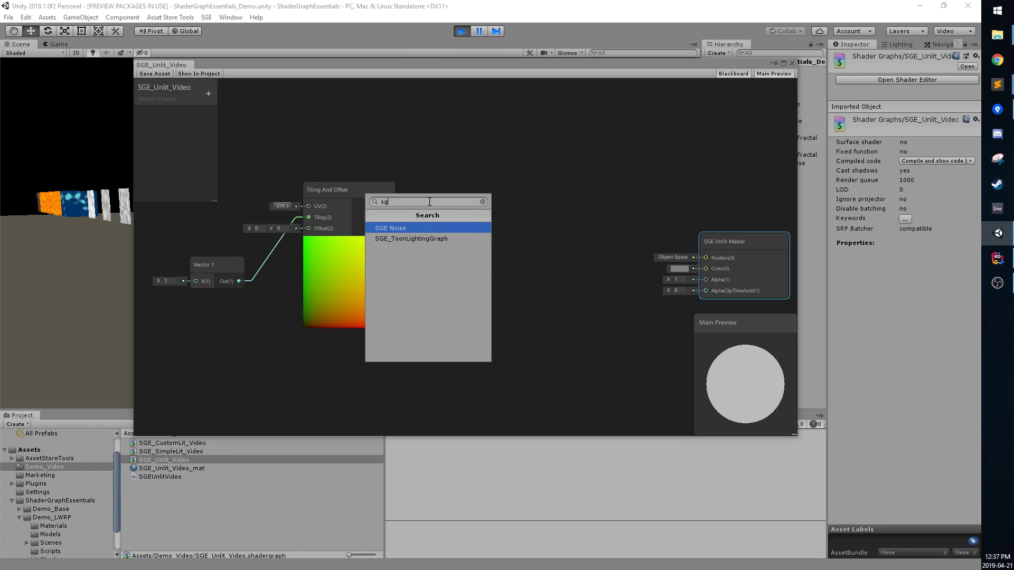
type("e")
key("Return")
left_click_drag(441, 197, 449, 185)
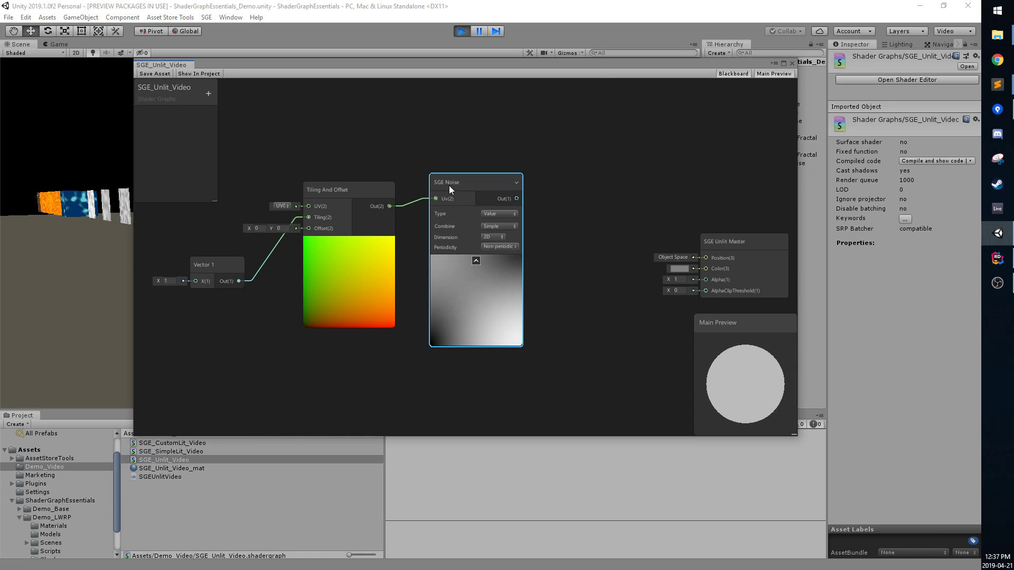
Step: Set the SGE Noise node's Type to Perlin and its Combine mode to Fractal
scroll(531, 209, "up", 1)
left_click(486, 216)
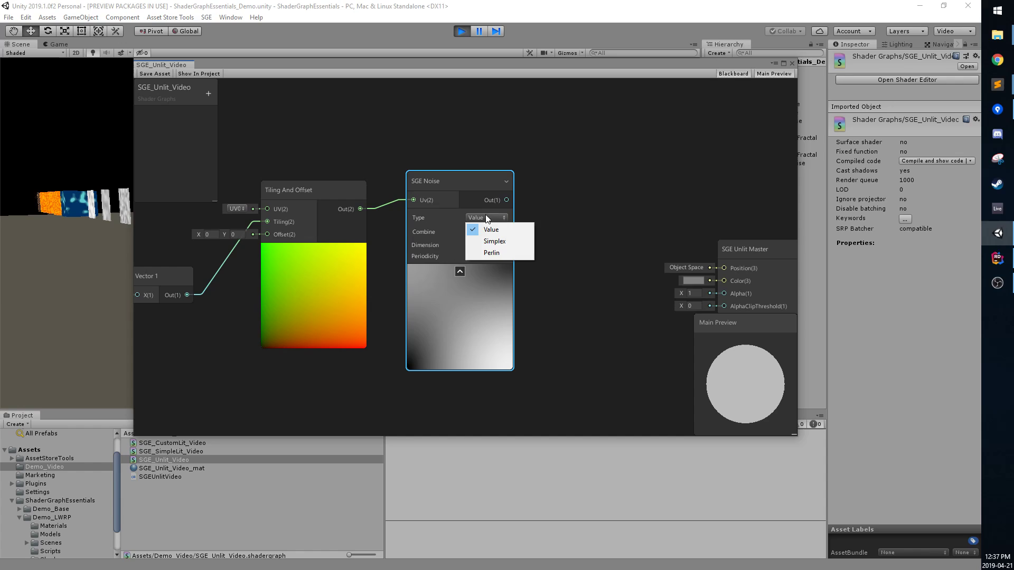
left_click(490, 252)
left_click(483, 233)
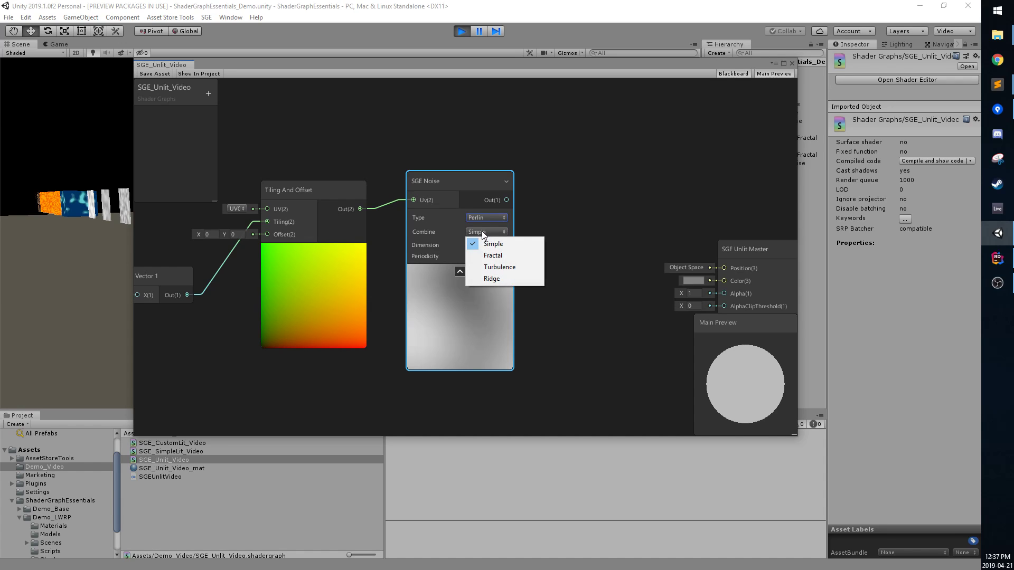
left_click(497, 256)
left_click(484, 268)
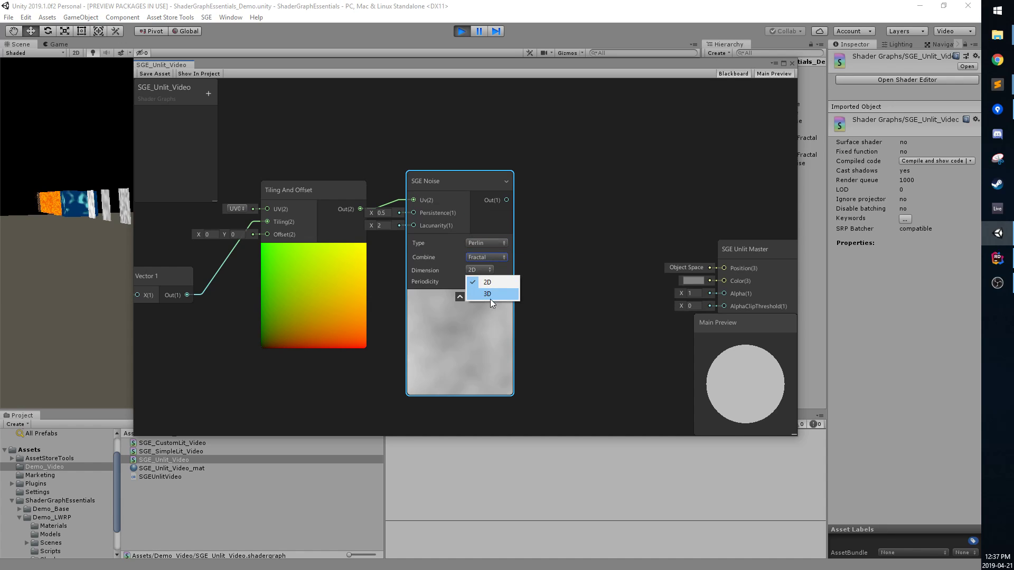
left_click(438, 269)
Step: Move the SGE Noise node slightly away from Tiling And Offset so their connection is nearly level
middle_click_drag(392, 267, 406, 263)
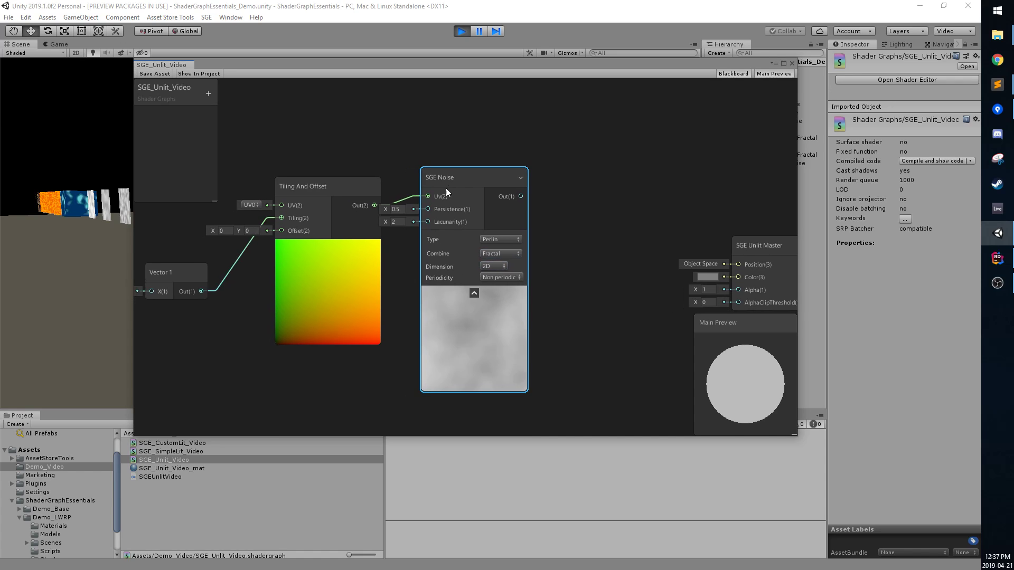
left_click_drag(453, 178, 467, 185)
middle_click_drag(407, 297, 432, 269)
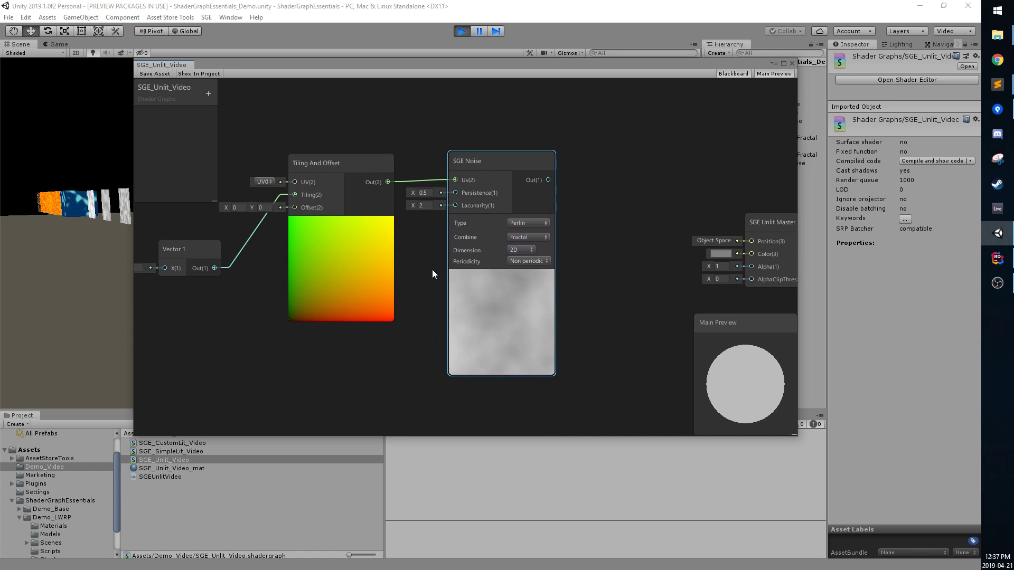
middle_click_drag(254, 280, 272, 273)
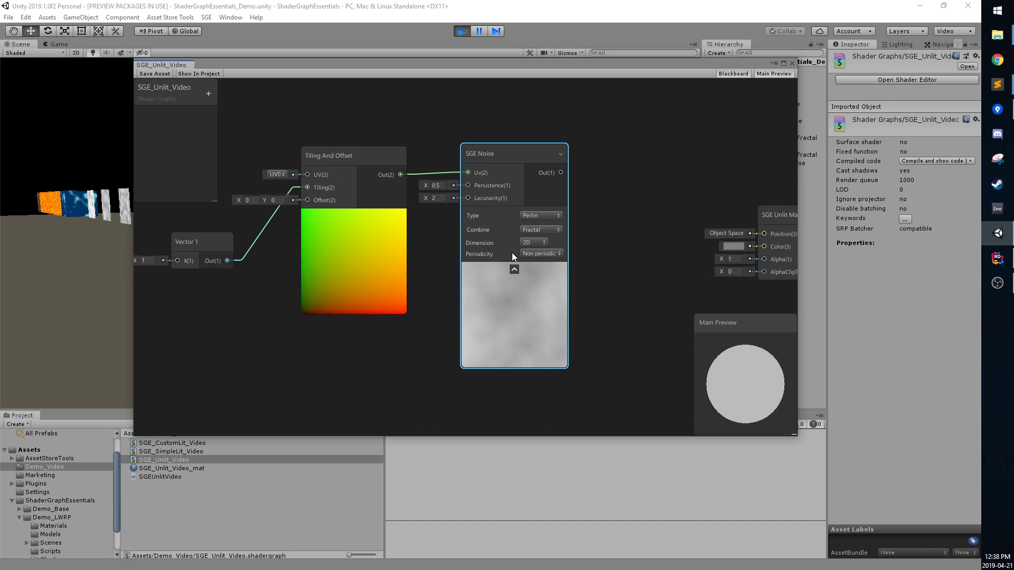
Step: Try a Vector 1 tiling value of 12.31, and reset it to 1
scroll(414, 264, "down", 1)
mouse_move(172, 261)
left_mouse_down()
mouse_move(372, 271)
mouse_move(547, 308)
mouse_move(157, 263)
left_mouse_up()
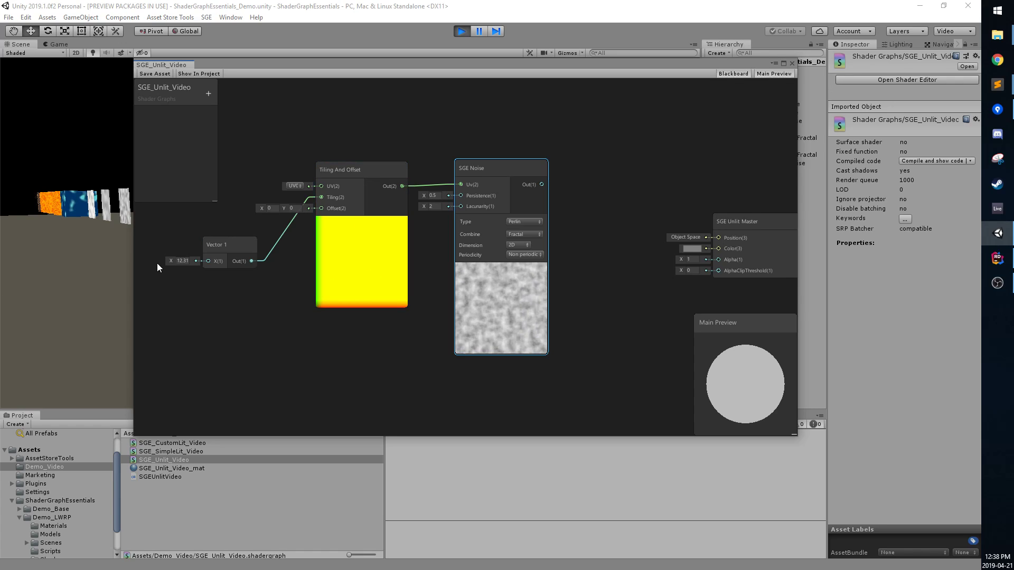
left_click(182, 261)
type("1")
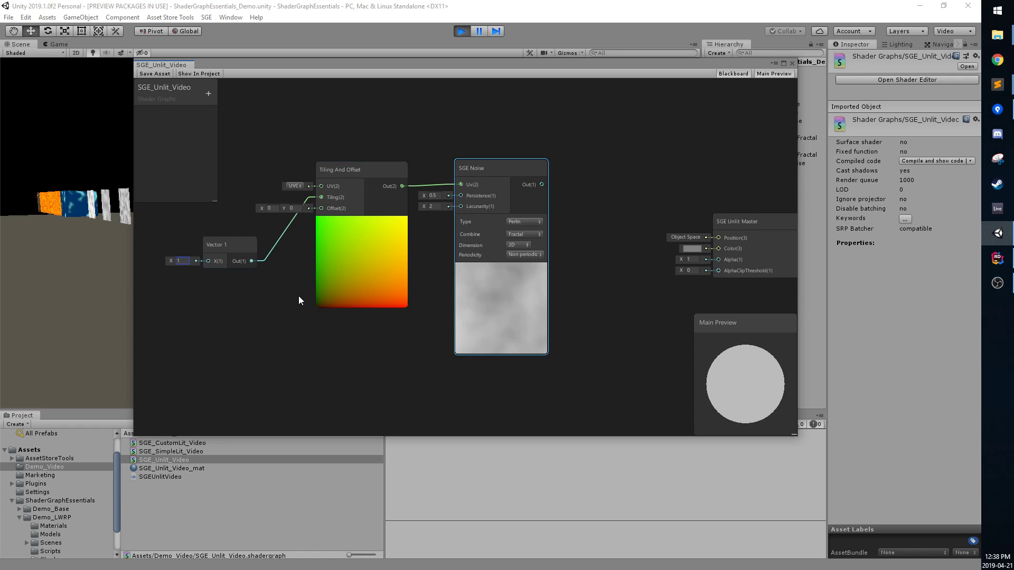
Step: Move the Vector 1, Tiling And Offset and SGE Noise nodes together, farther from the SGE Unlit Master node
middle_click_drag(425, 249, 390, 251)
scroll(391, 250, "down", 2)
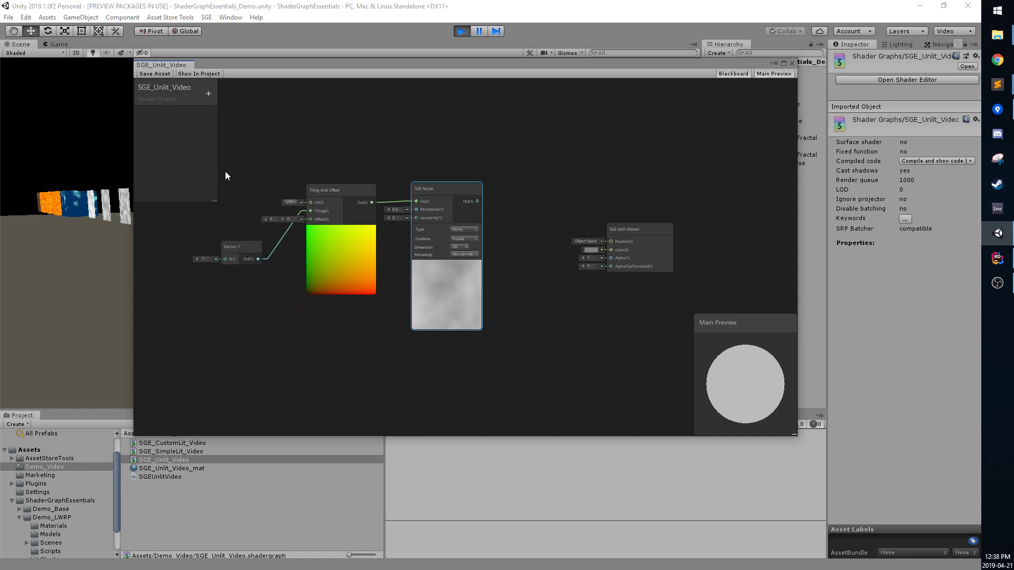
left_click_drag(225, 171, 496, 344)
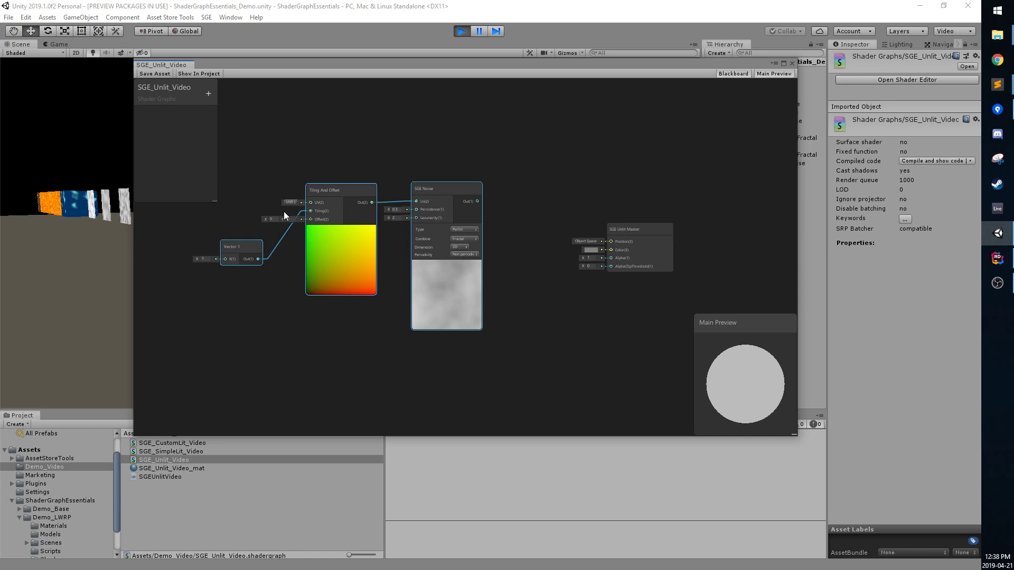
left_click(536, 227)
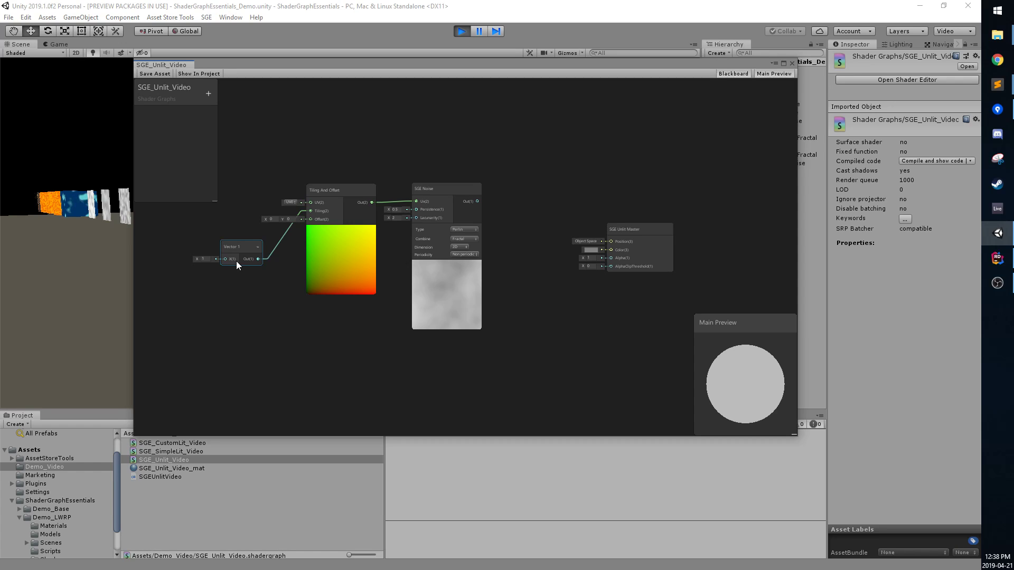
left_click_drag(226, 161, 505, 330)
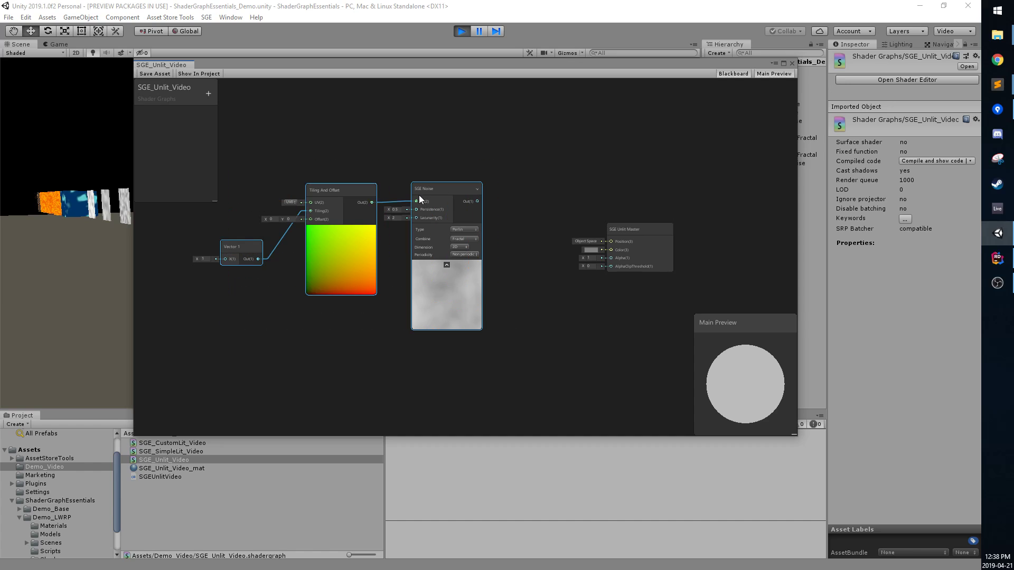
left_click_drag(422, 193, 477, 177)
Step: Add a Bake Texture node fed by the SGE Noise node's output
left_click(471, 197)
type("bake")
key("Return")
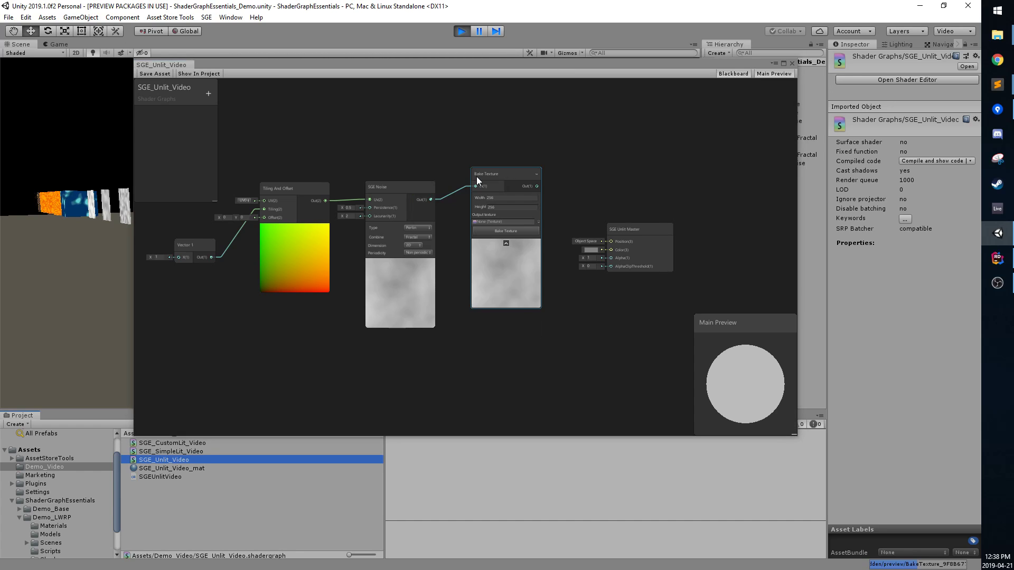
Step: Move the SGE Unlit Master node farther from the Bake Texture node, and shift Bake Texture slightly up
left_click_drag(616, 226, 672, 242)
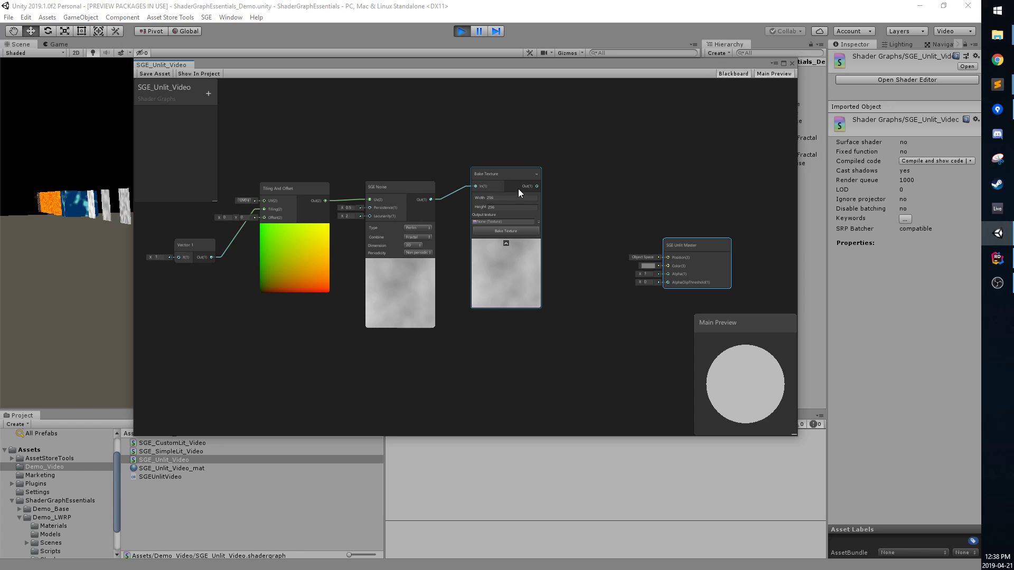
scroll(469, 202, "up", 2)
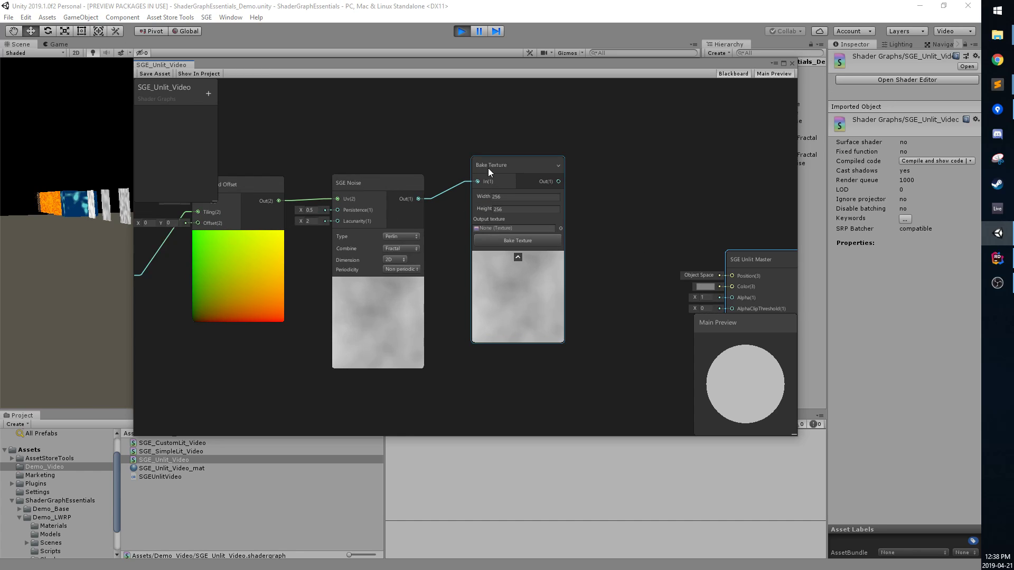
left_click_drag(488, 168, 493, 157)
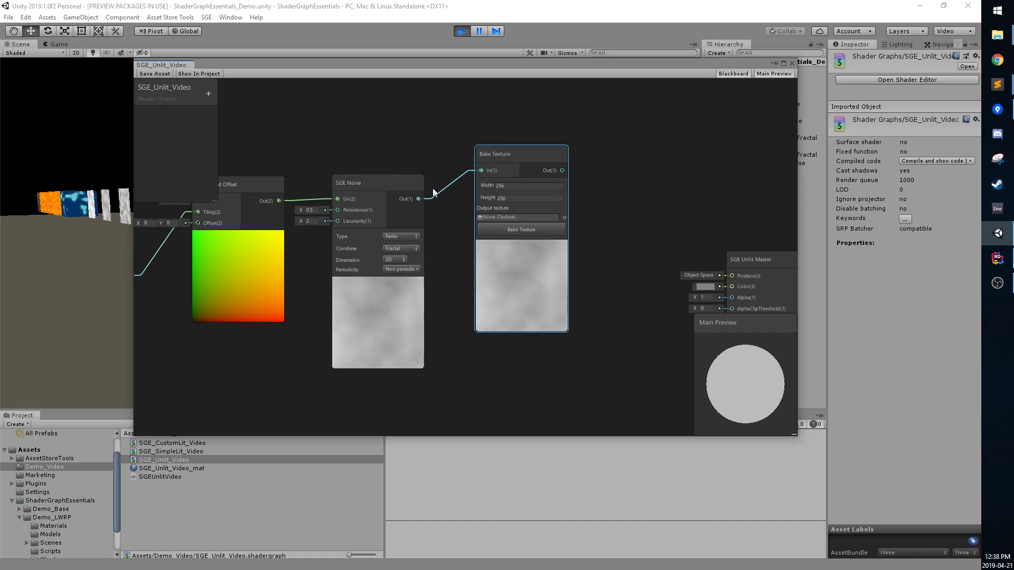
Step: Bake the noise into a texture and select SGE_DefaultBakedTexture in the Assets folder
left_click(503, 228)
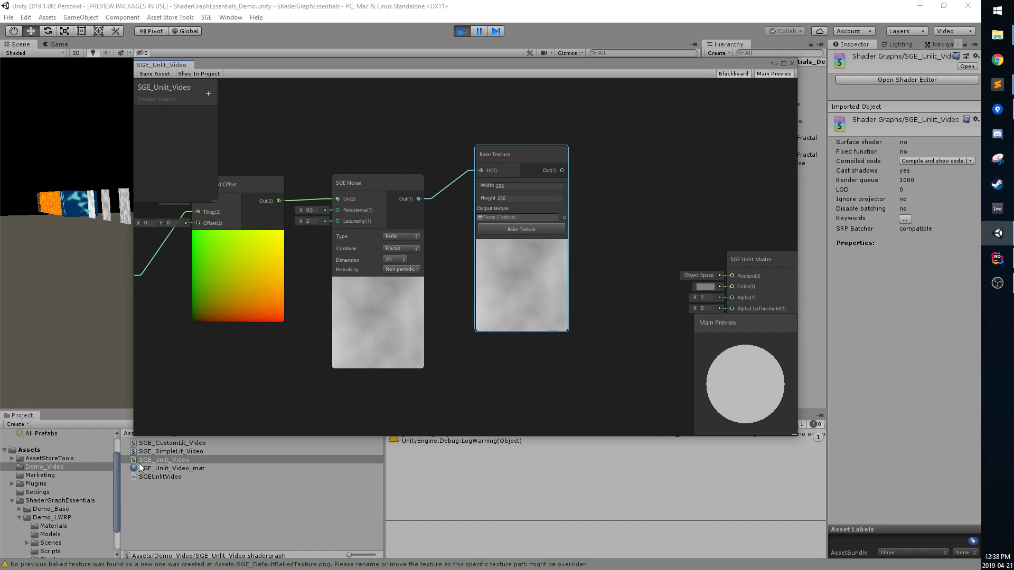
left_click(84, 450)
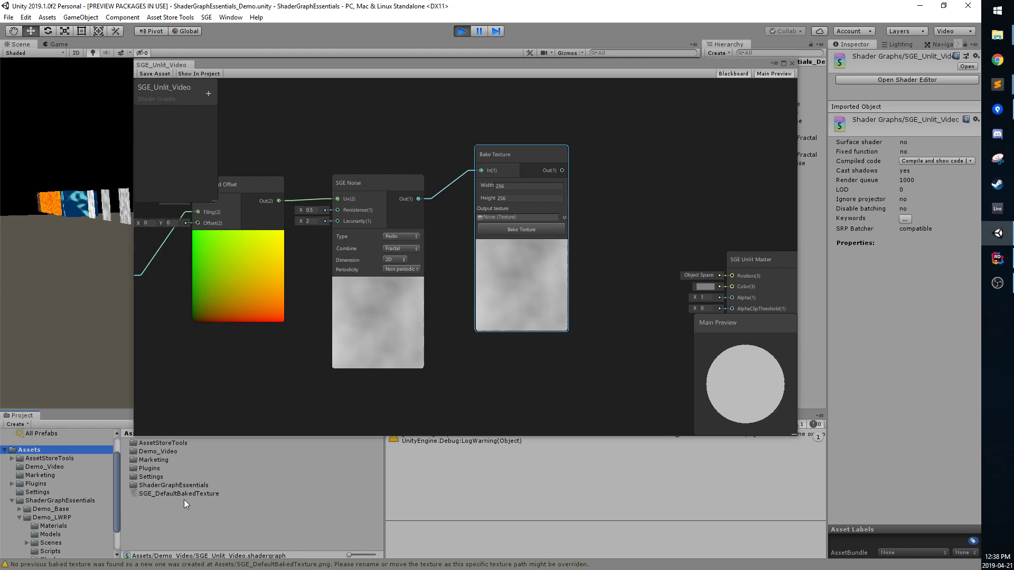
left_click(181, 494)
Step: Add SGE_DefaultBakedTexture to the graph as a Sample Texture 2D node and connect its RGBA output to the SGE Unlit Master's Color
left_click_drag(188, 493, 565, 360)
middle_click_drag(423, 335, 411, 239)
left_click(525, 258)
left_click_drag(525, 258, 658, 219)
key("a")
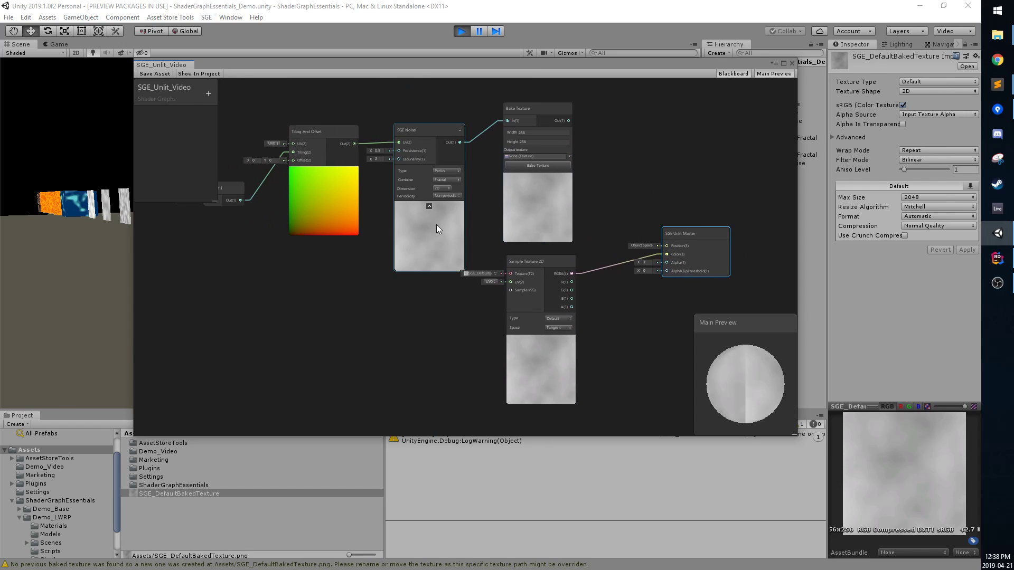
Step: Set the SGE Noise node's Combine mode to Ridge and raise its Sharpness to about 4.7
scroll(292, 241, "down", 2)
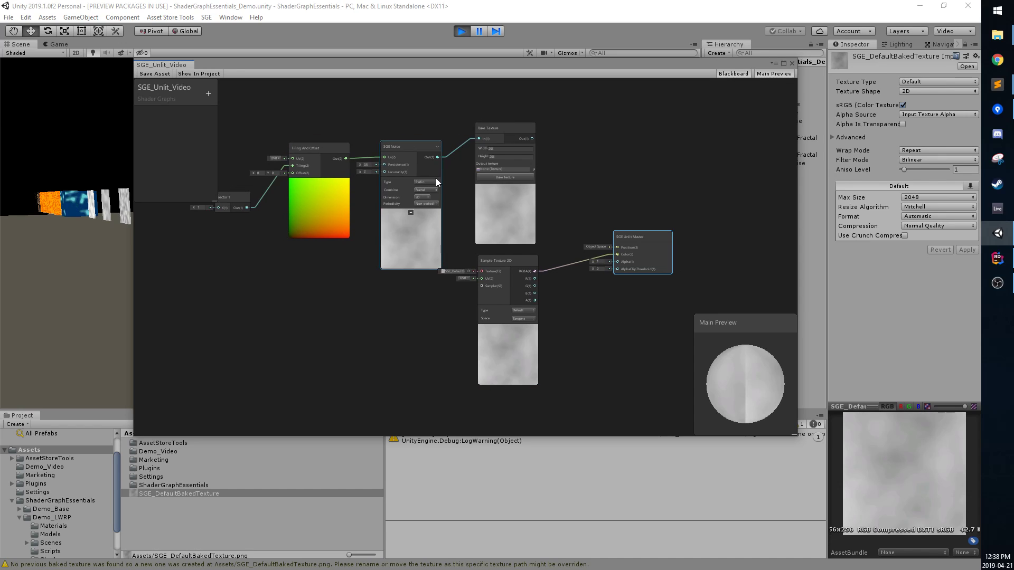
scroll(452, 169, "up", 1)
left_click(415, 193)
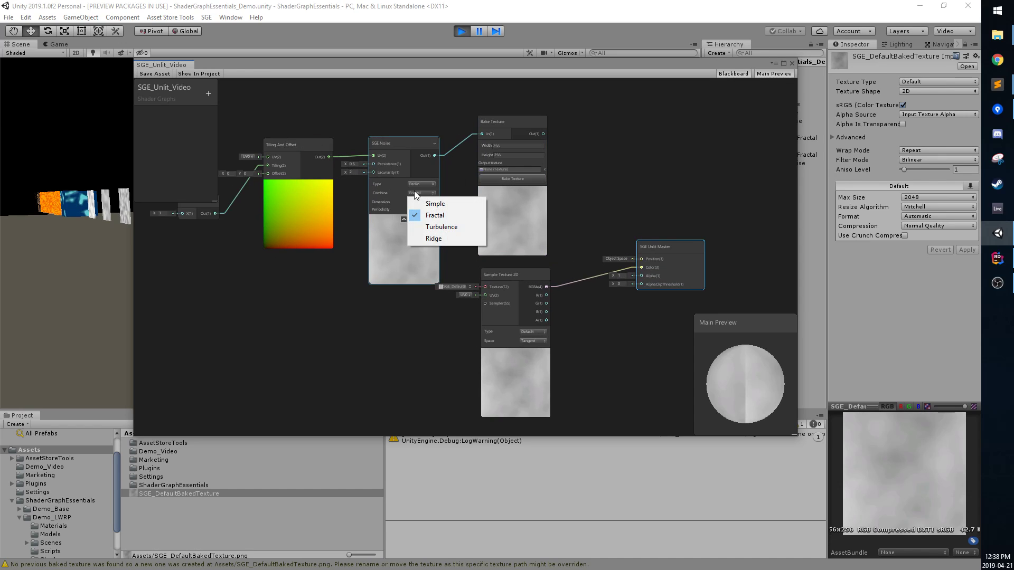
left_click(433, 238)
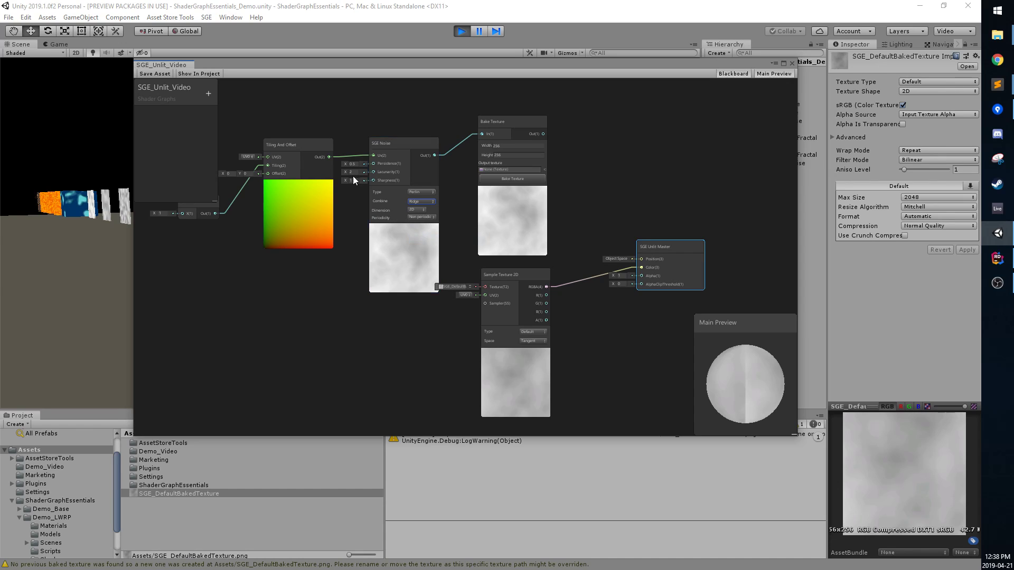
left_click_drag(353, 177, 404, 183)
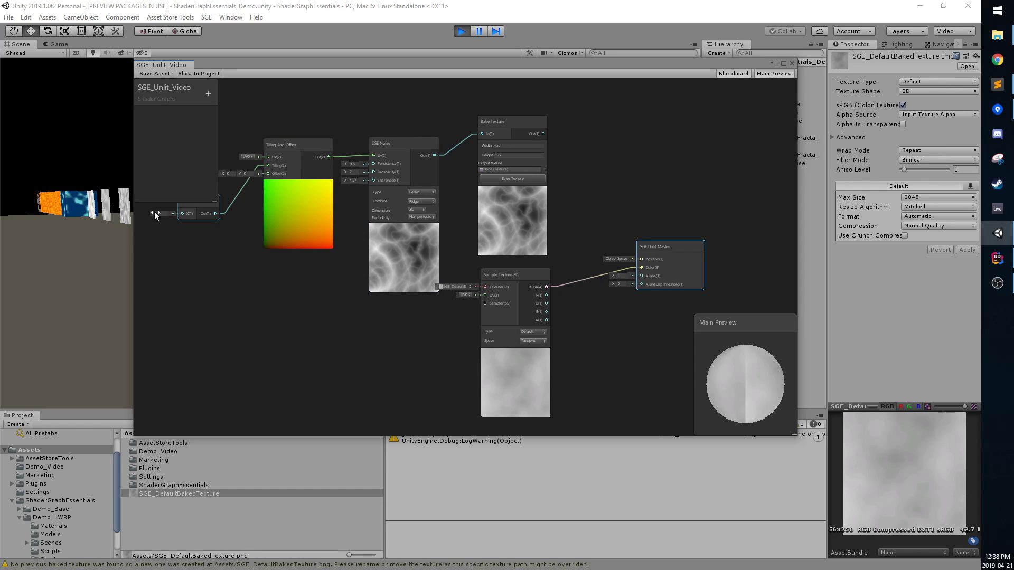
Step: Increase the Vector 1 tiling value to about 3 and bake the texture again
left_click_drag(153, 213, 167, 213)
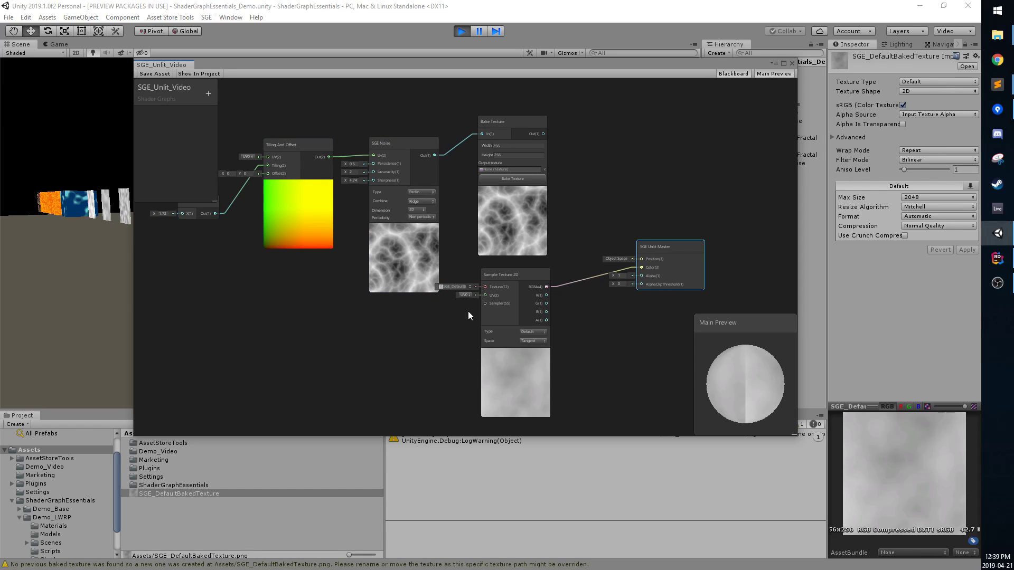
left_click(512, 179)
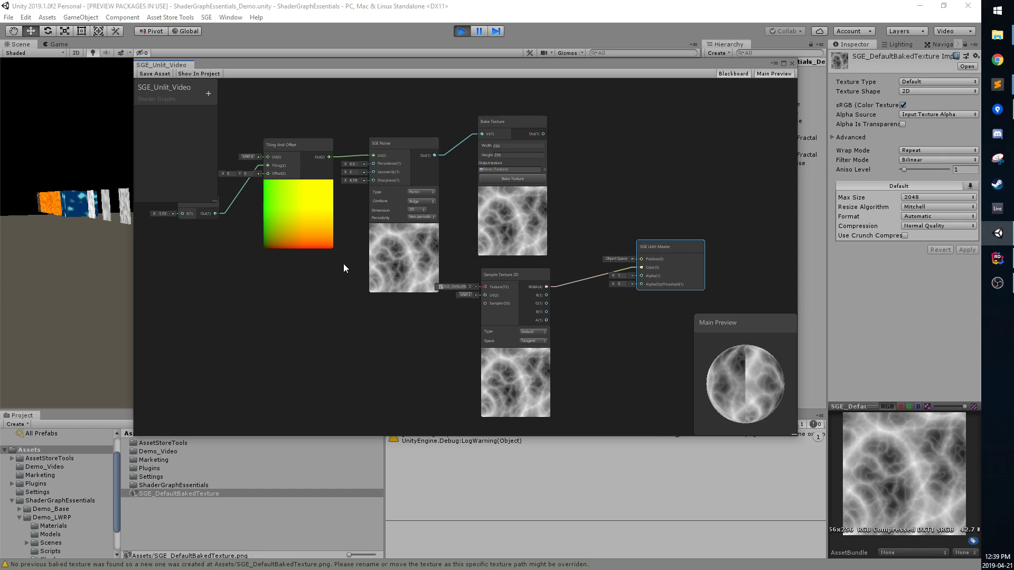
Step: Open the SGE Unlit Master node's settings and examine its render, blend, cull, depth and custom editor options
middle_click_drag(343, 264, 354, 286)
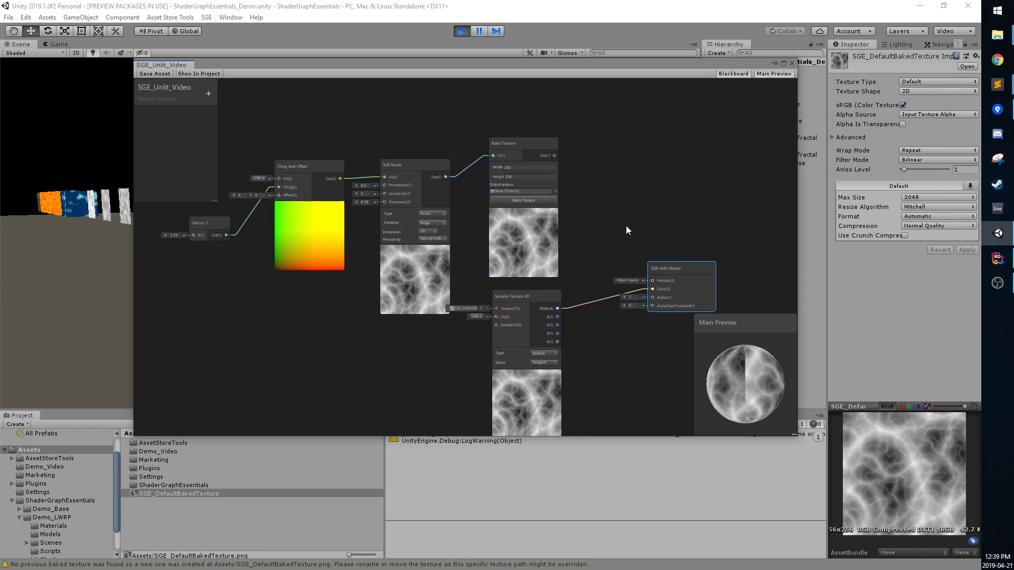
middle_click_drag(605, 225, 511, 208)
scroll(595, 245, "up", 3)
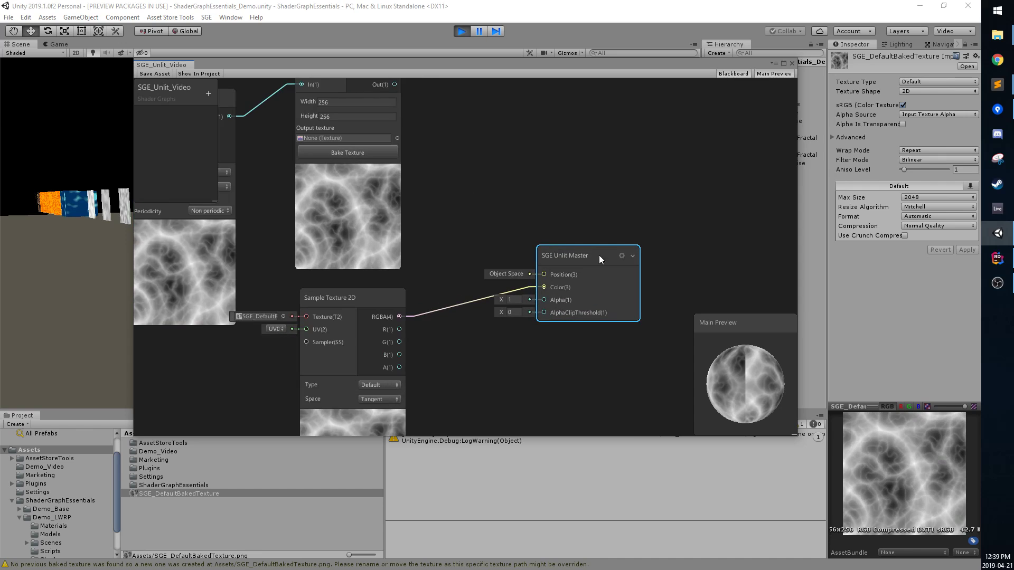
middle_click_drag(568, 191, 532, 159)
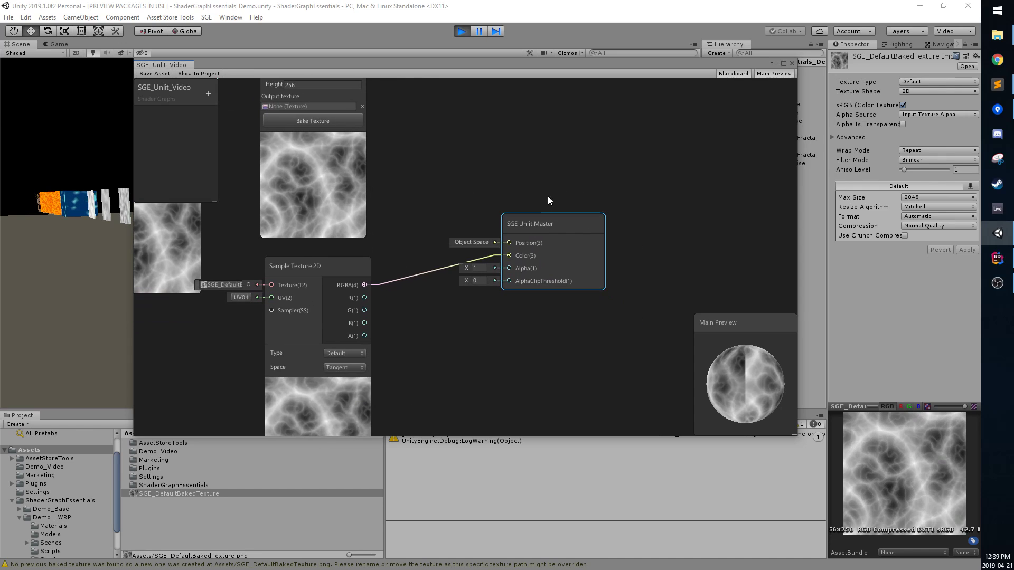
middle_click_drag(549, 196, 539, 196)
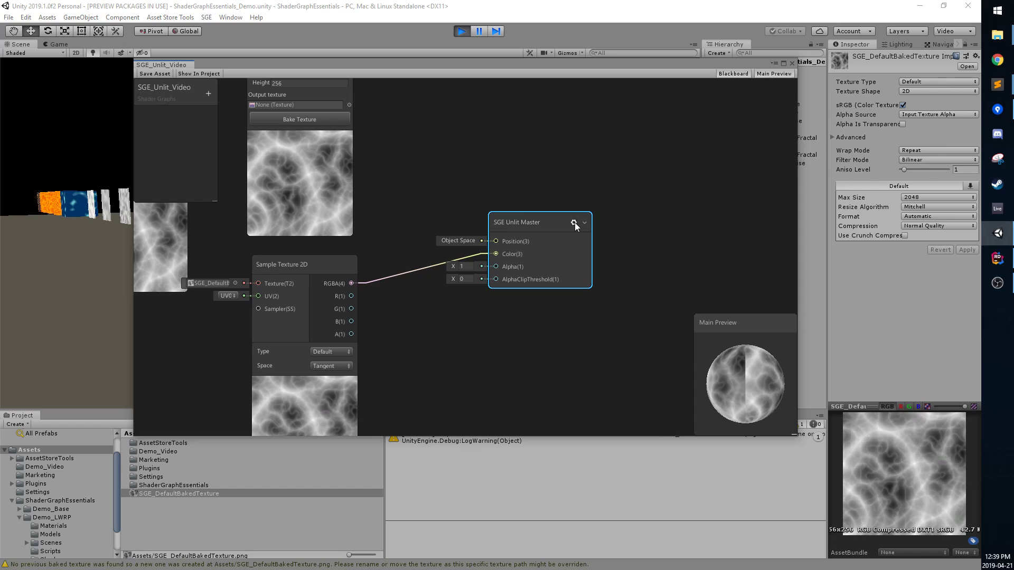
left_click(574, 222)
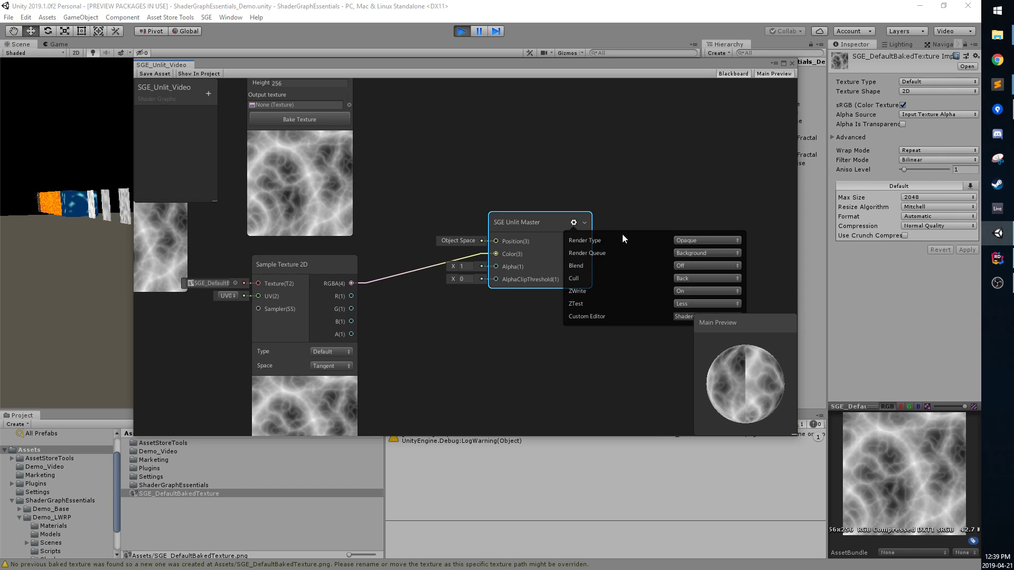
middle_click_drag(602, 201, 555, 182)
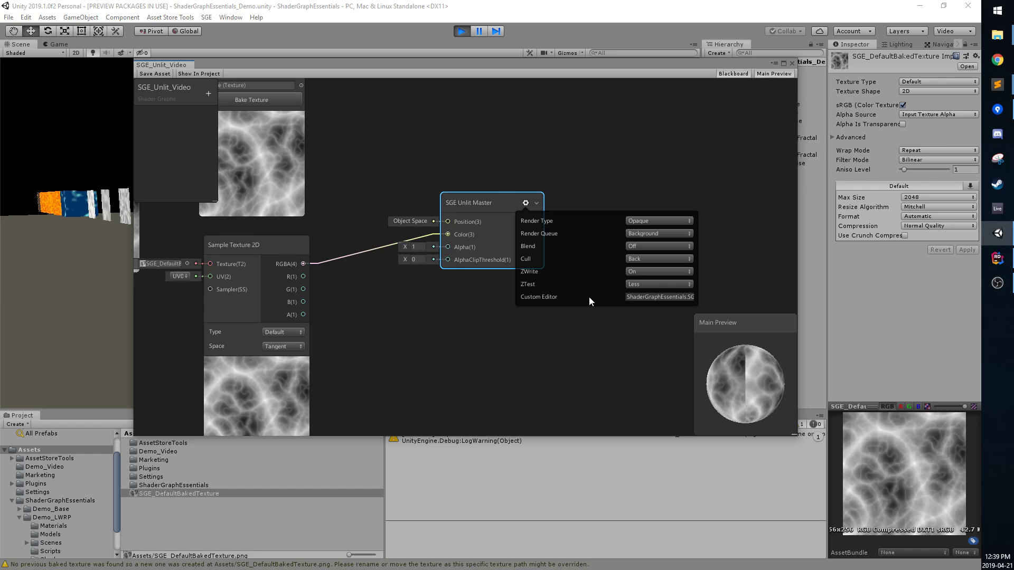
Step: Inspect the full Custom Editor class name in the SGE Unlit Master's settings, and close the settings
left_click(640, 296)
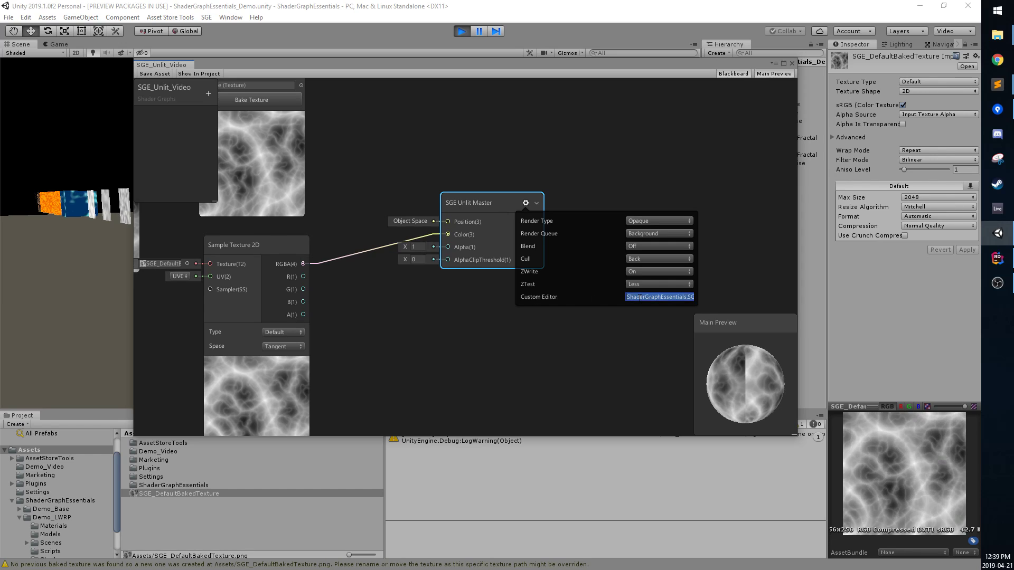
left_click_drag(655, 297, 702, 295)
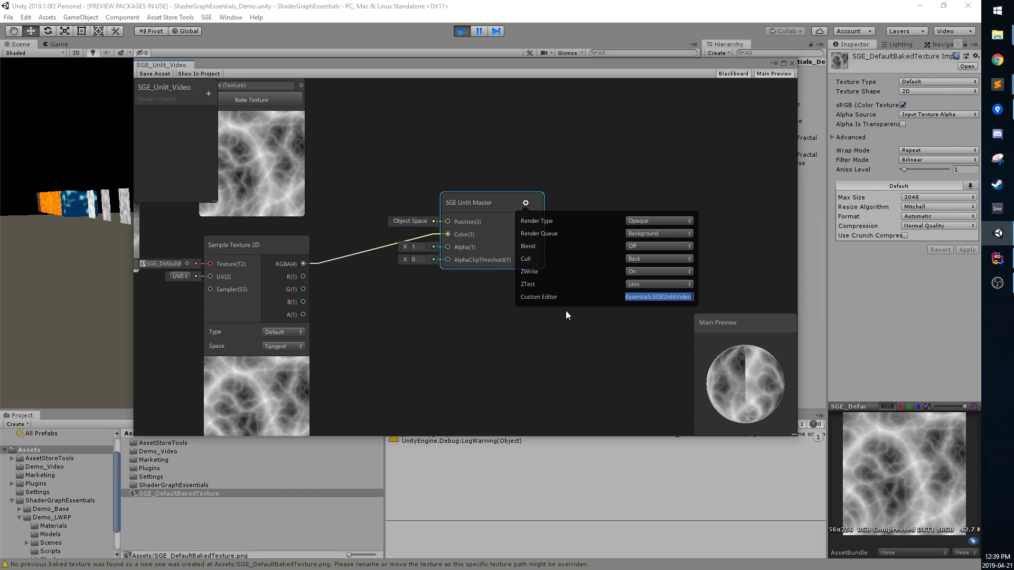
left_click(525, 203)
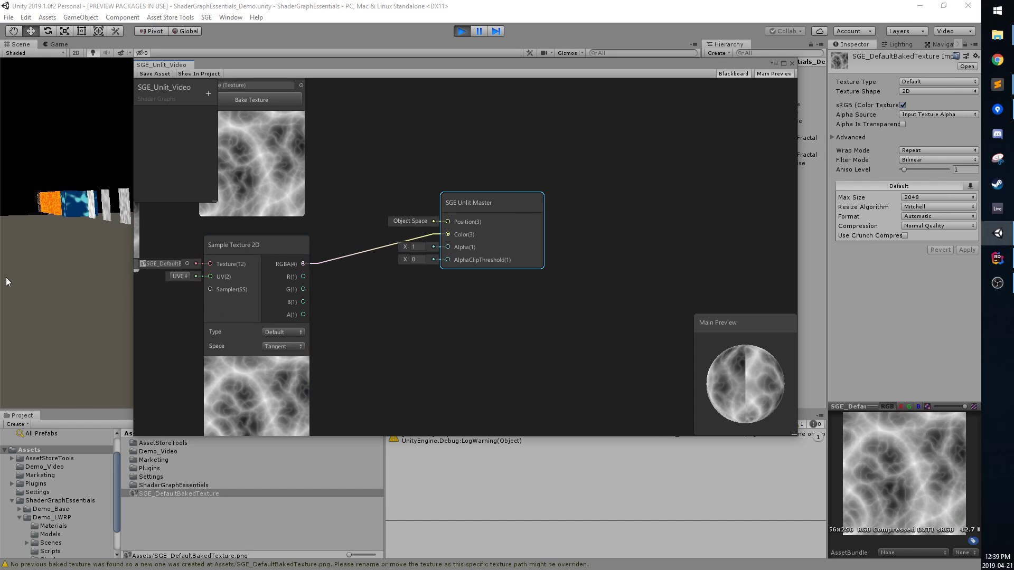
Step: Switch to JetBrains Rider, review the custom ShaderGUI class in SGEUnlitVideo.cs, and return to Unity
key("alt+Tab")
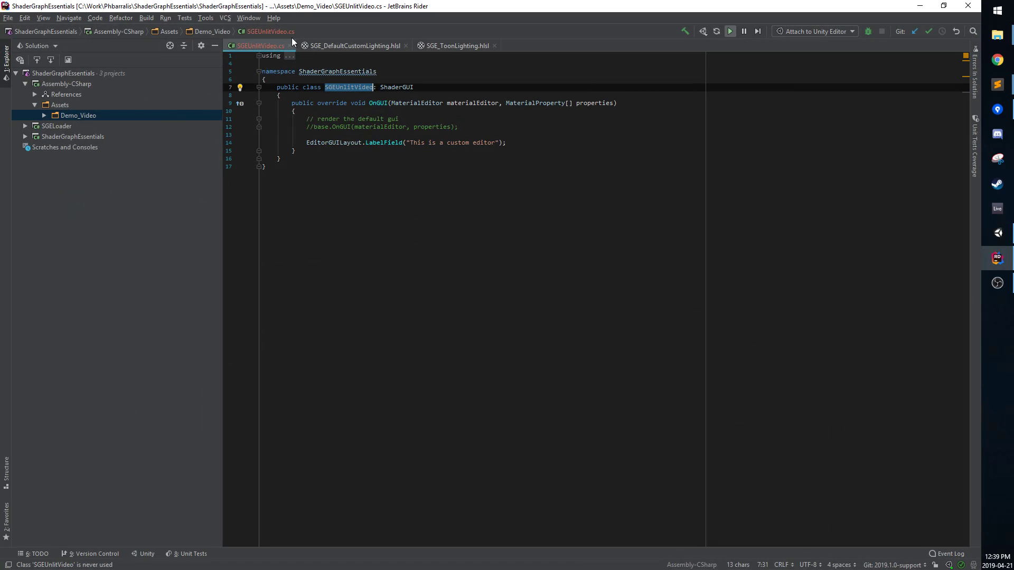
left_click_drag(296, 167, 219, 75)
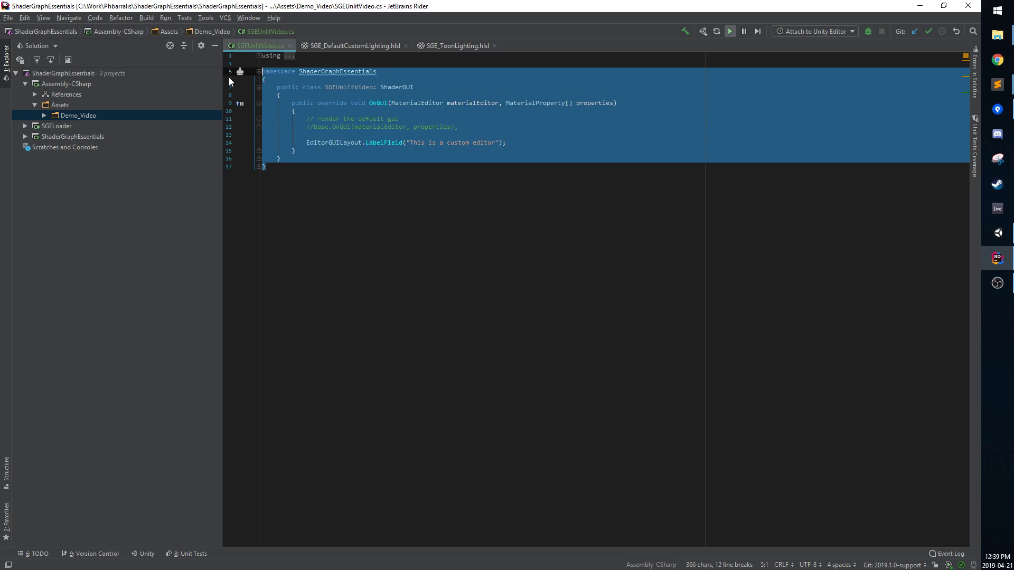
left_click(353, 134)
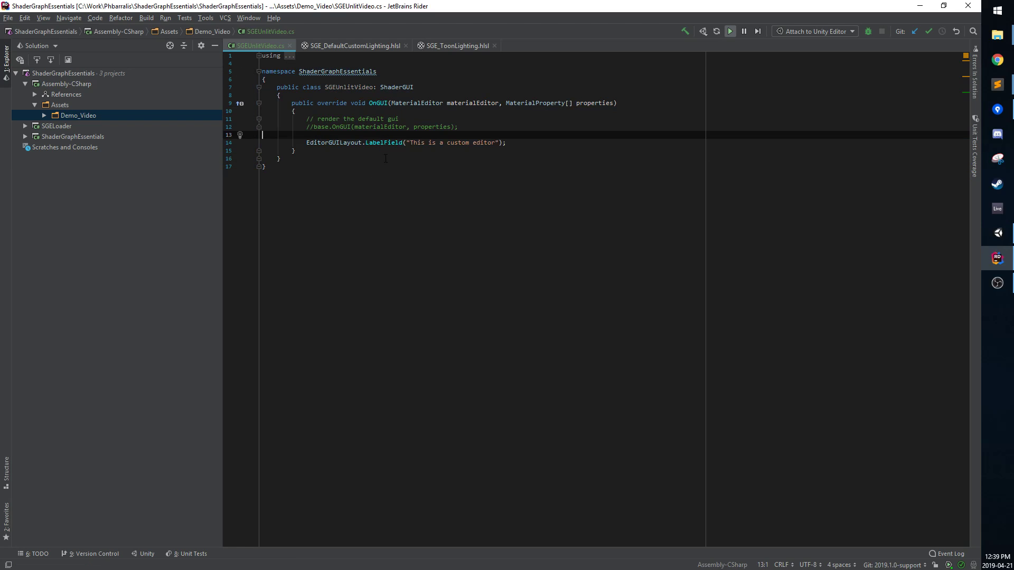
left_click(920, 6)
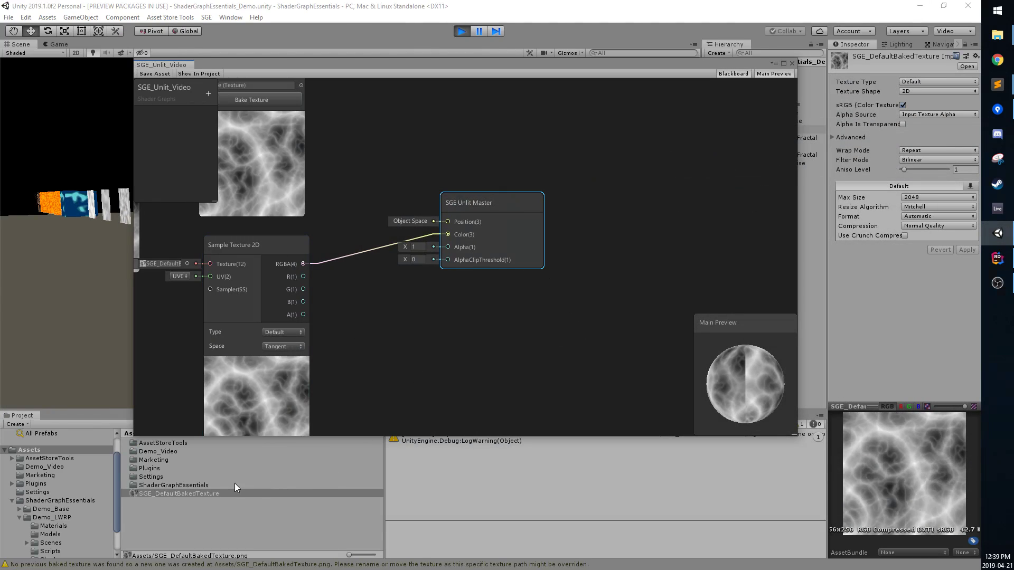
Step: Open the Demo_Video folder and inspect the SGE_Unlit_Video_mat material's custom editor
double_click(142, 452)
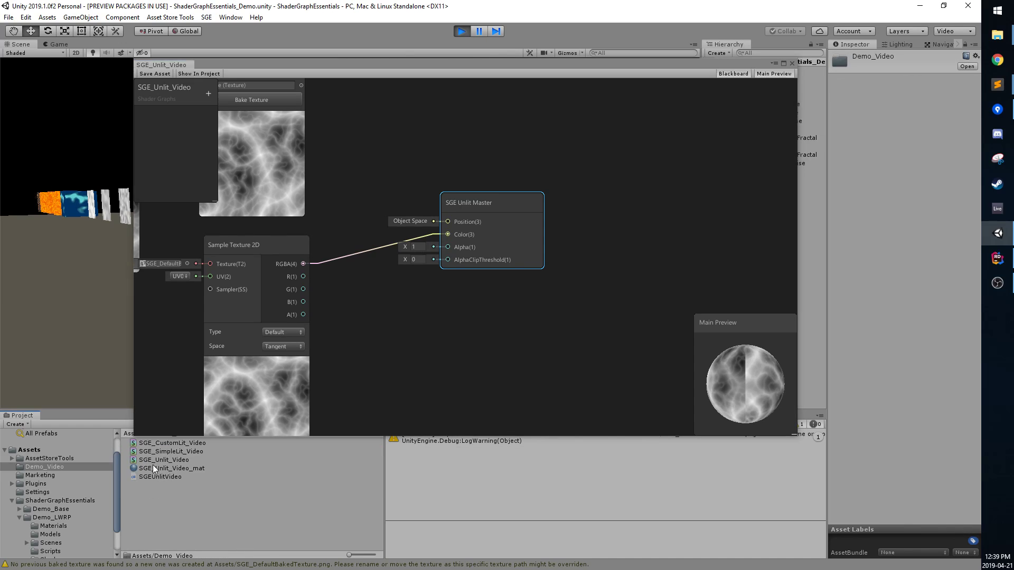
left_click(154, 468)
left_click(844, 80)
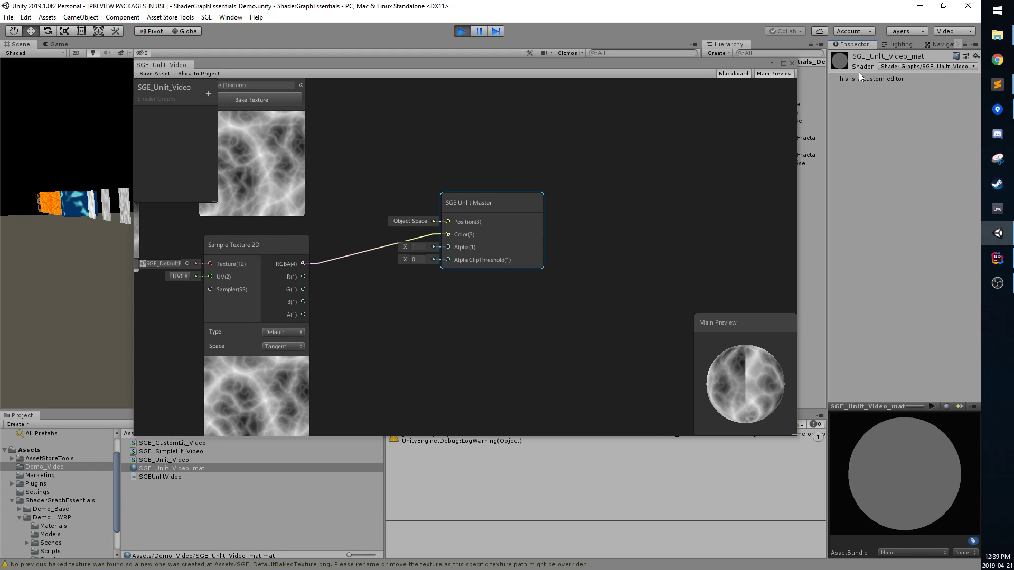
Step: Close the SGE_Unlit_Video shader graph without saving its changes
middle_click_drag(450, 171, 544, 178)
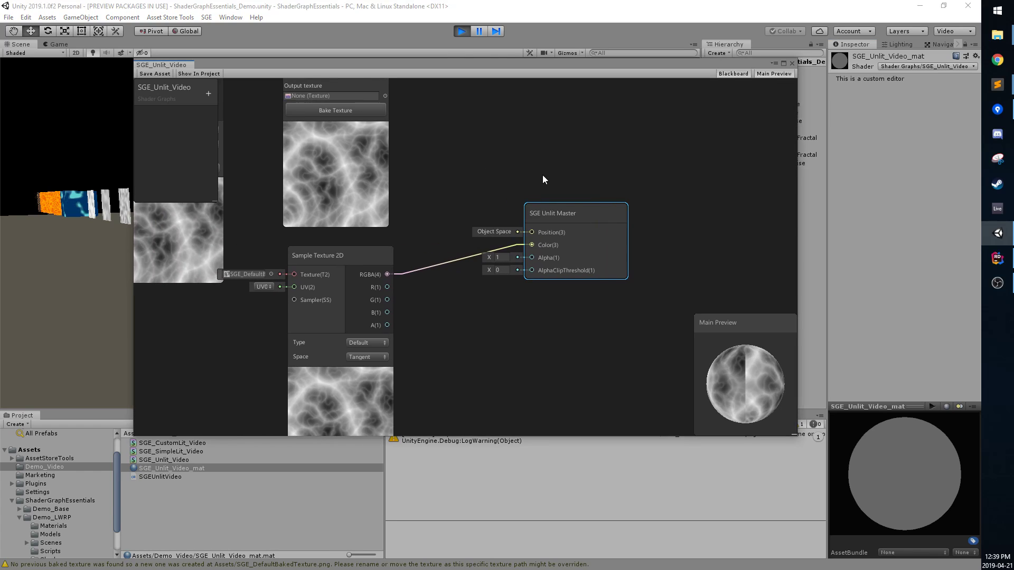
middle_click(158, 67)
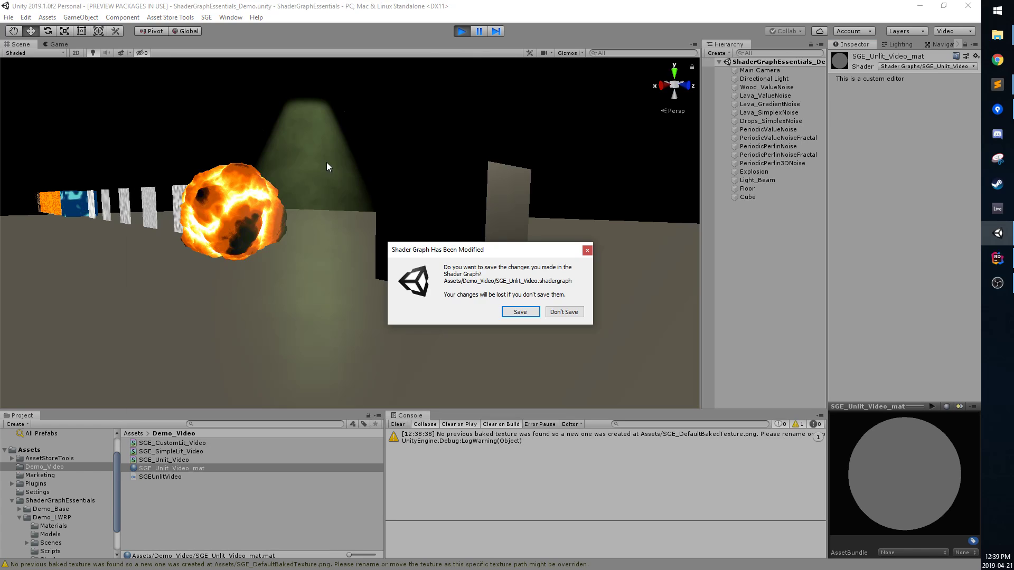
left_click(555, 311)
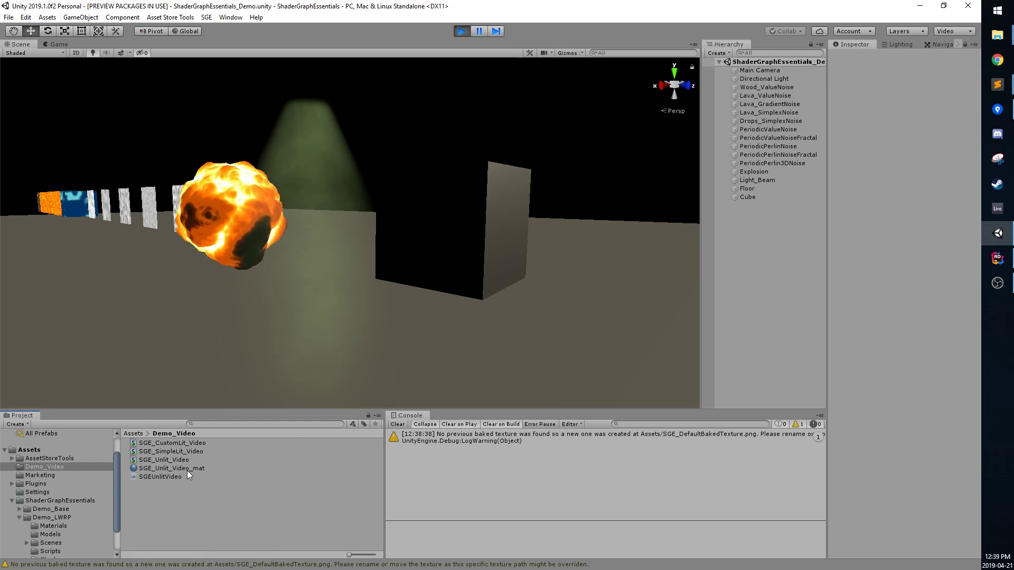
Step: Open the SGE_SimpleLit_Video shader graph and examine the SGE Simple Lit Master node's inputs
double_click(181, 452)
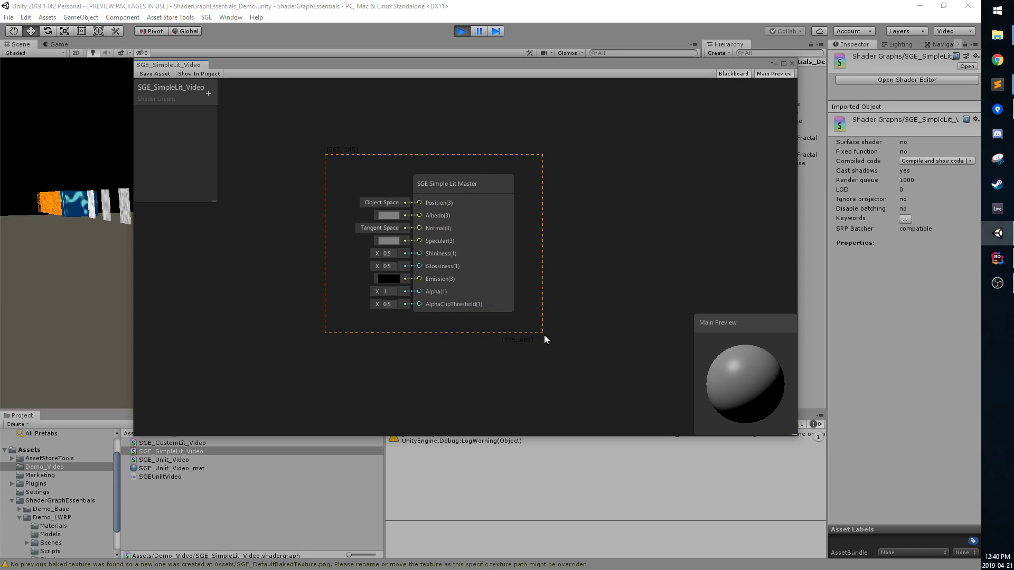
left_click_drag(544, 335, 546, 338)
left_click_drag(307, 142, 559, 333)
left_click_drag(540, 321, 573, 341)
left_click(567, 338)
left_click(573, 341)
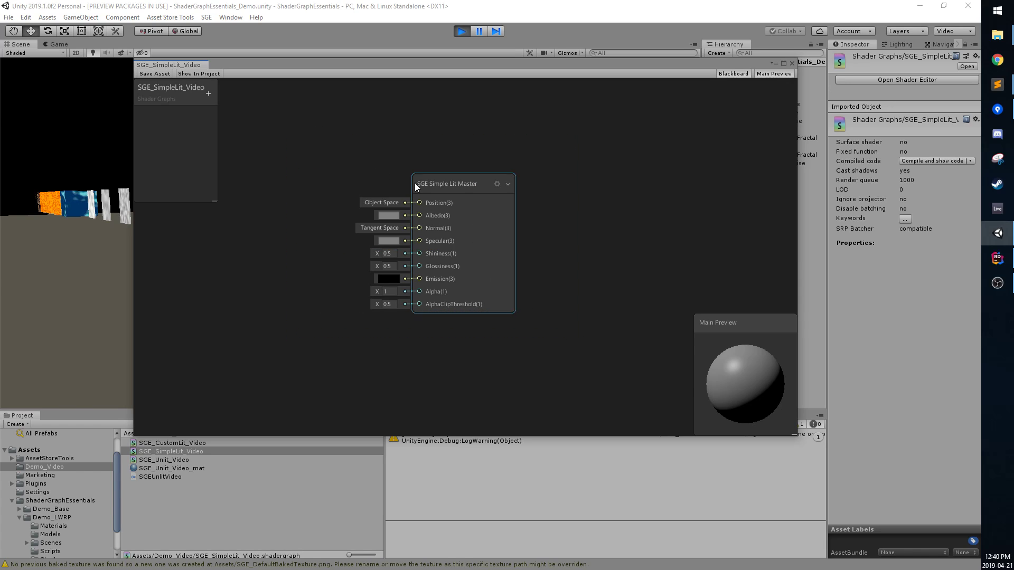
left_click_drag(427, 186, 393, 182)
Step: Close the SGE_SimpleLit_Video shader graph without saving its changes
middle_click(173, 64)
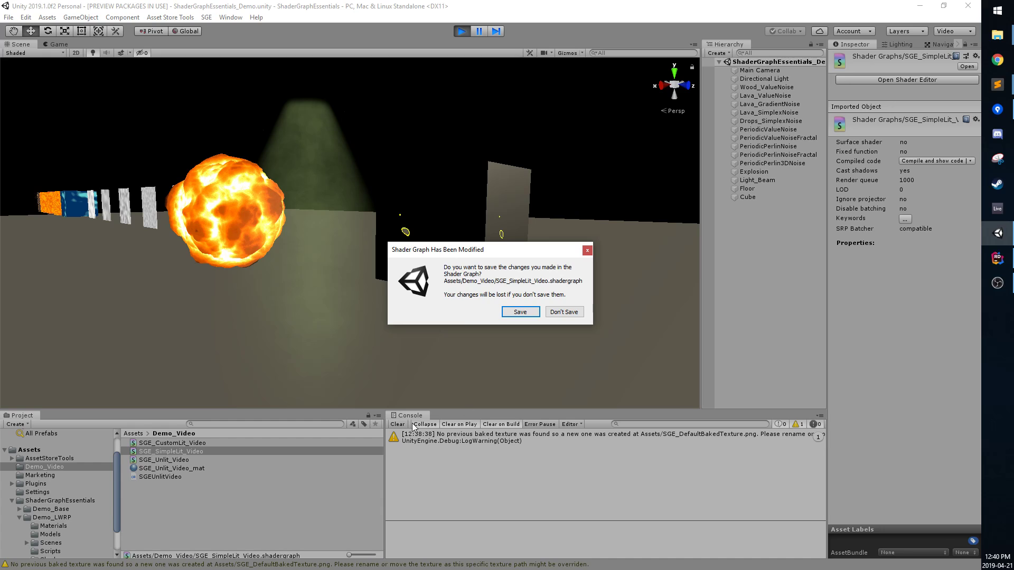
left_click(563, 314)
left_click(134, 505)
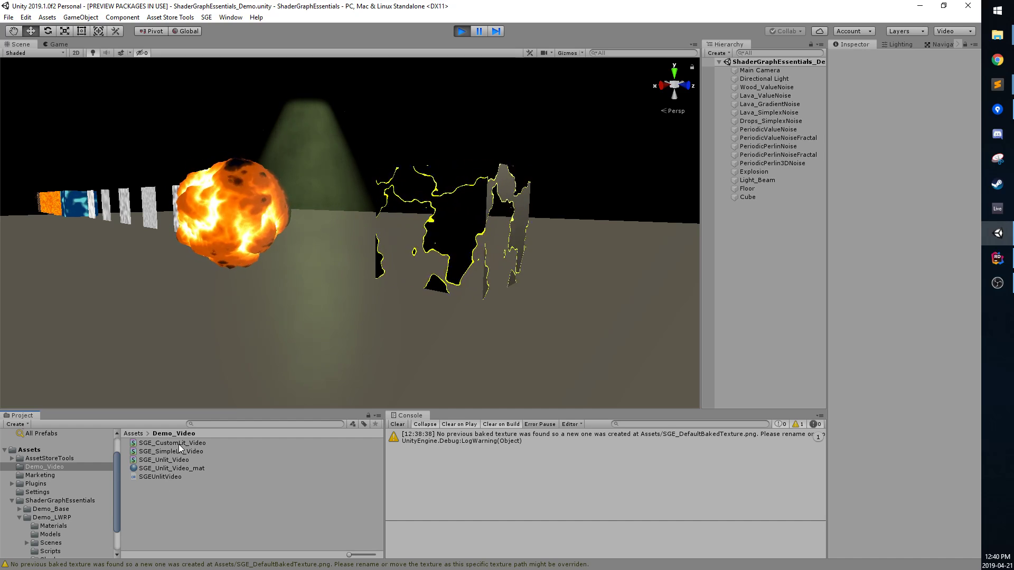
Step: Open the SGE_CustomLit_Video shader graph and look up SGE Custom Lit Graph among the shader asset types that can be created
double_click(179, 444)
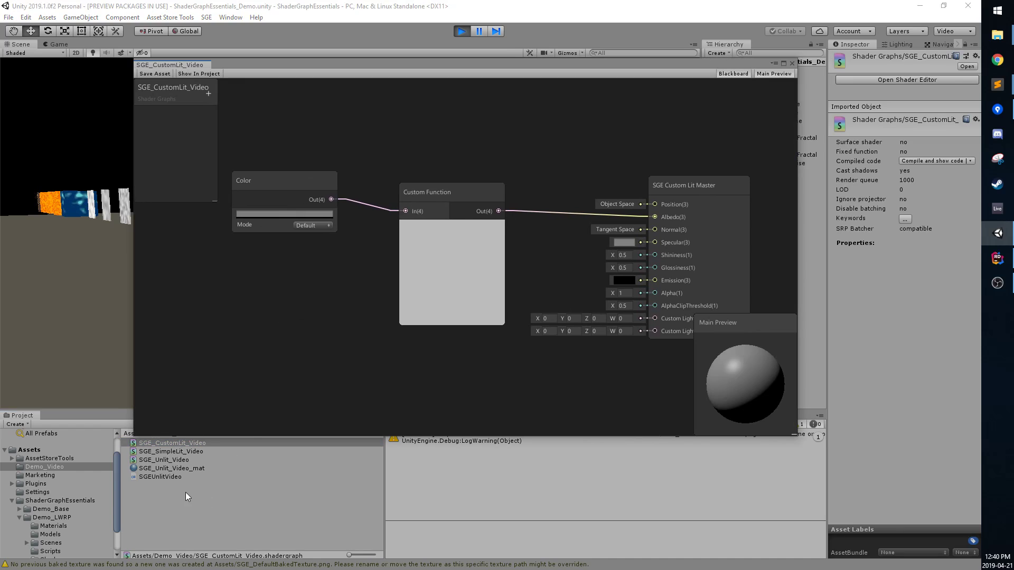
right_click(212, 499)
mouse_move(278, 216)
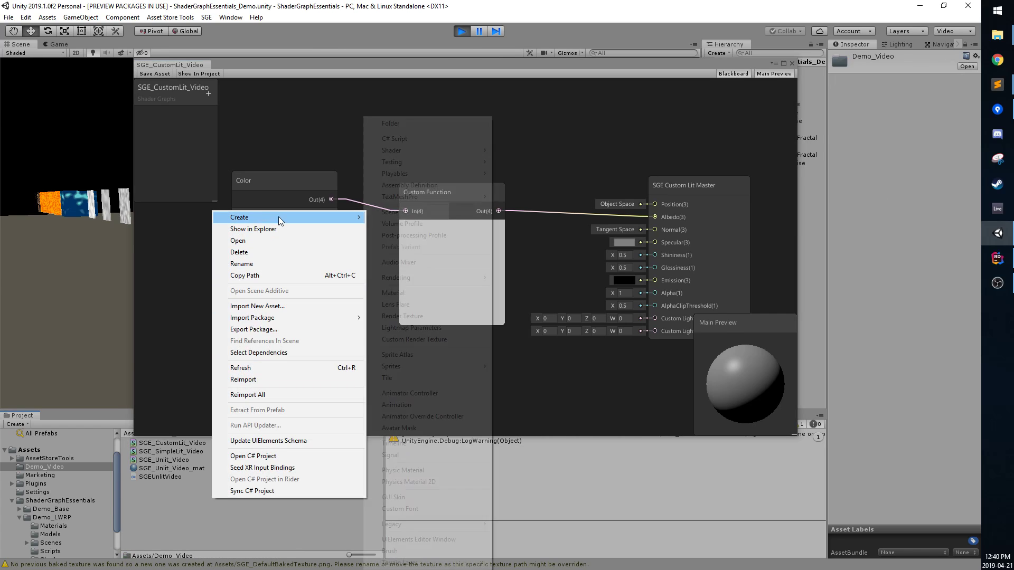
mouse_move(427, 150)
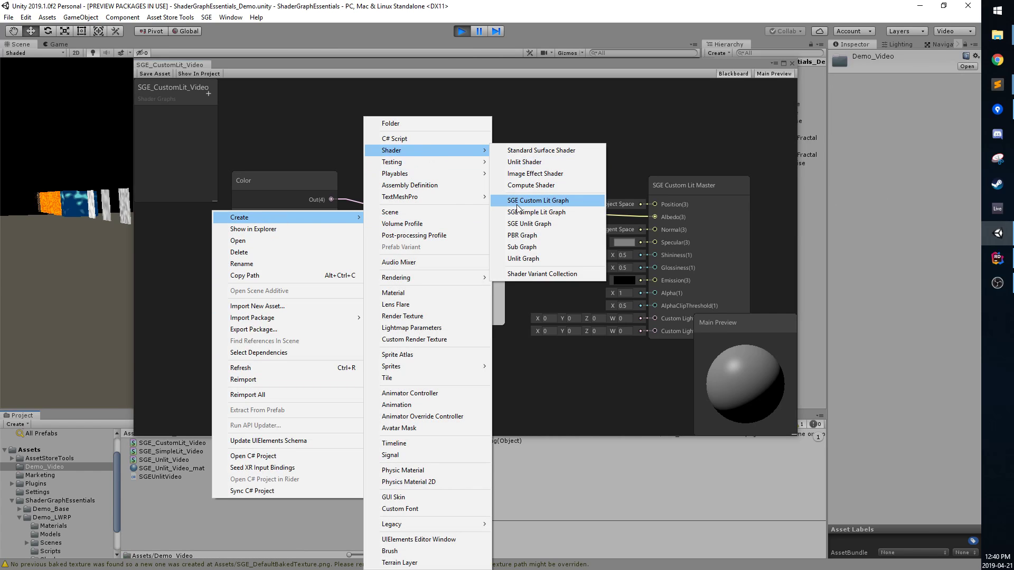
left_click(491, 66)
Step: Examine the Color, Custom Function and SGE Custom Lit Master nodes in the custom lit graph, and select Custom Function
left_click_drag(491, 65, 481, 71)
left_click_drag(283, 137, 686, 369)
left_click(580, 362)
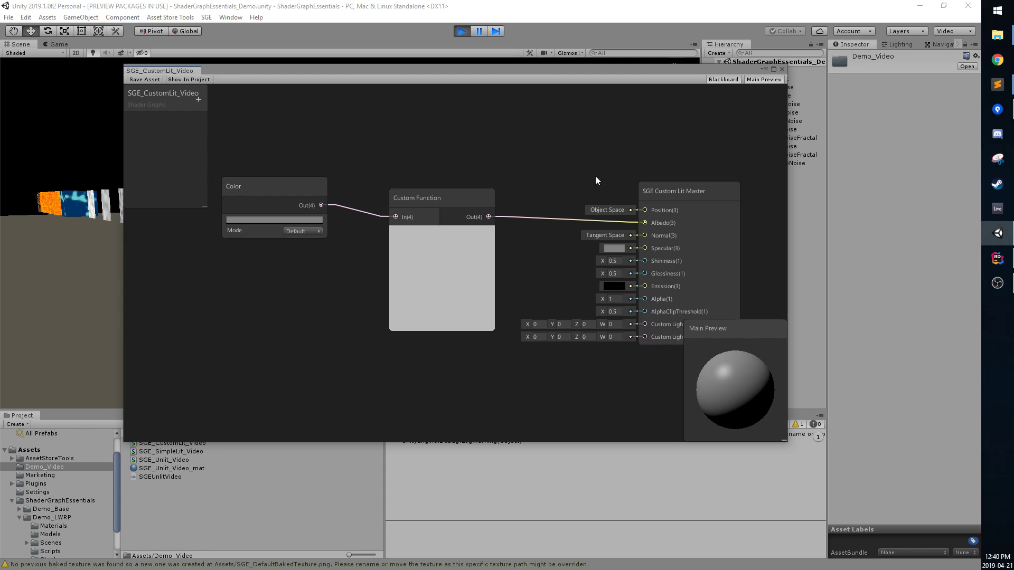
left_click(674, 181)
middle_click_drag(498, 195, 437, 197)
left_click(365, 199)
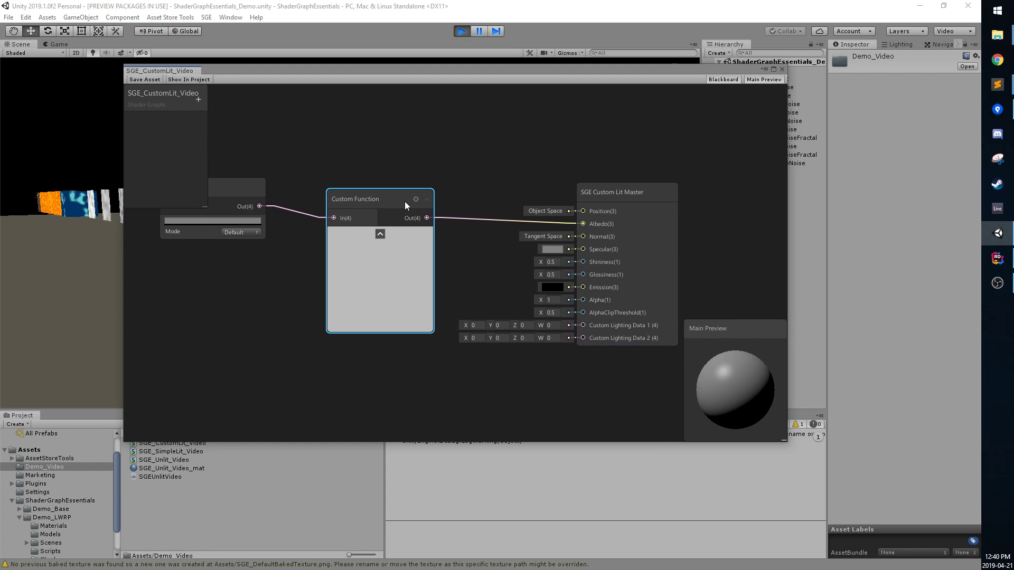
Step: Open the Custom Function node's settings and inspect its inputs, outputs, function name and full source file path
left_click(416, 199)
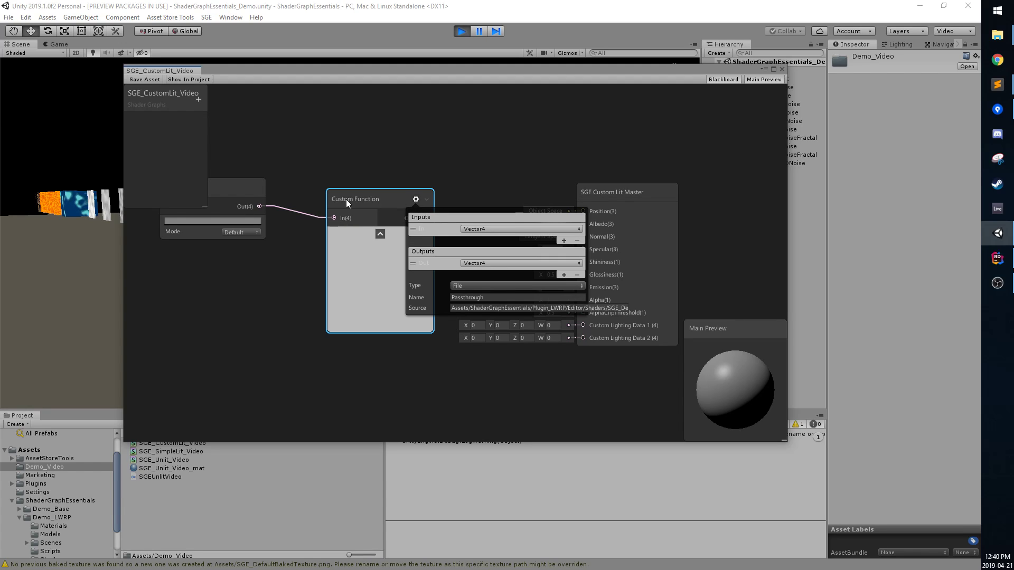
left_click_drag(305, 158, 444, 363)
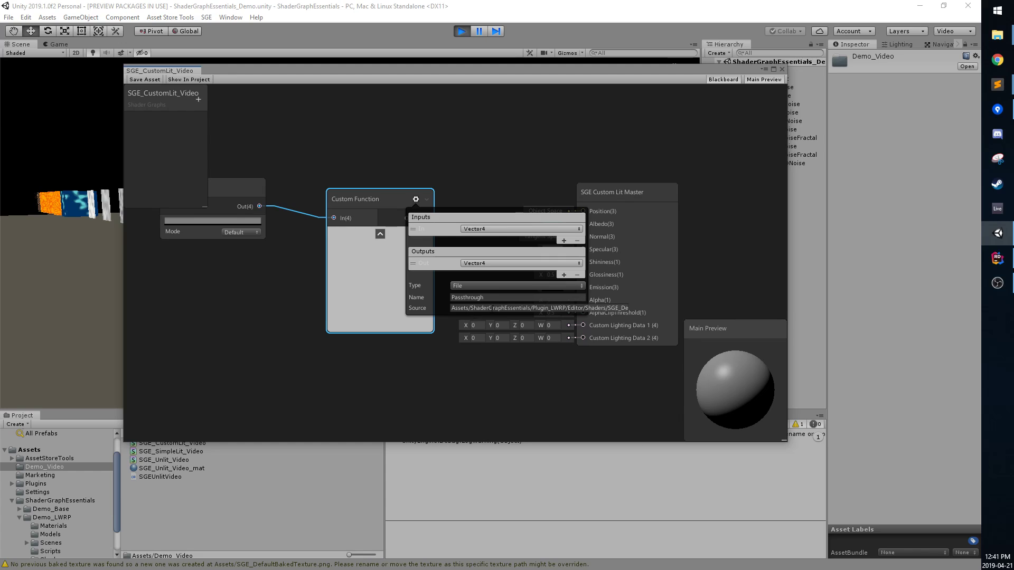
left_click(476, 308)
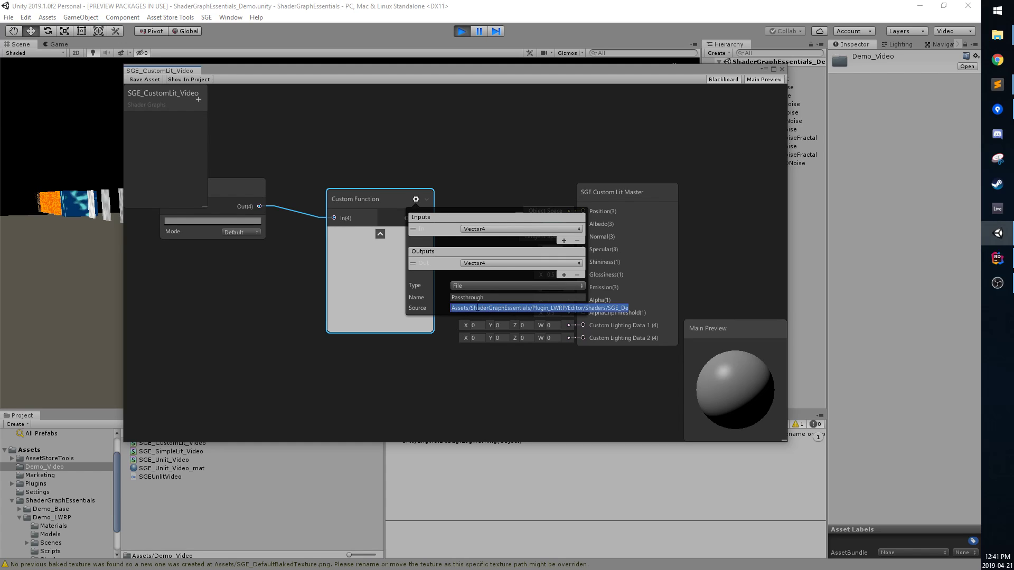
left_click(471, 308)
left_click_drag(476, 308, 620, 308)
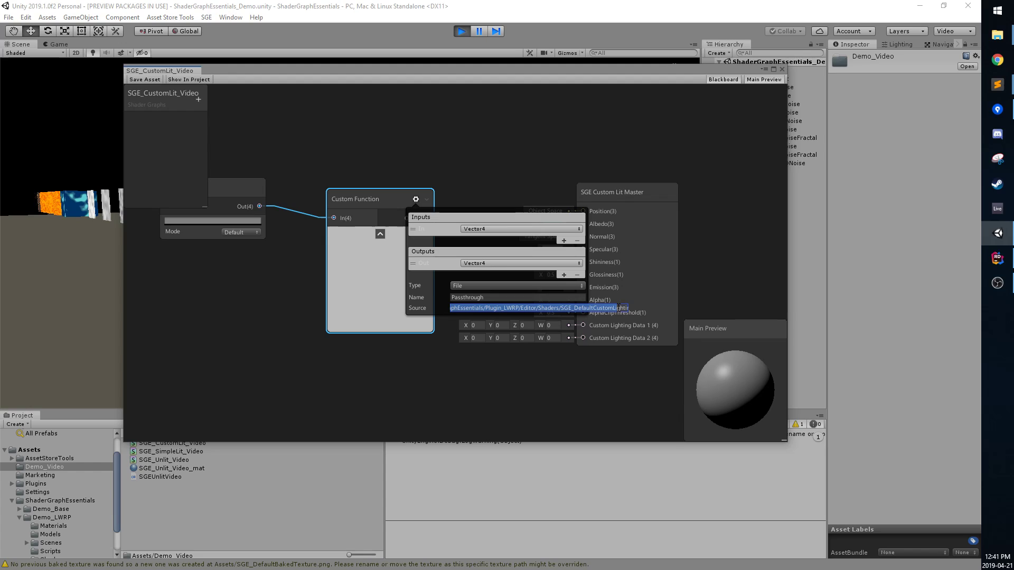
left_click(613, 308)
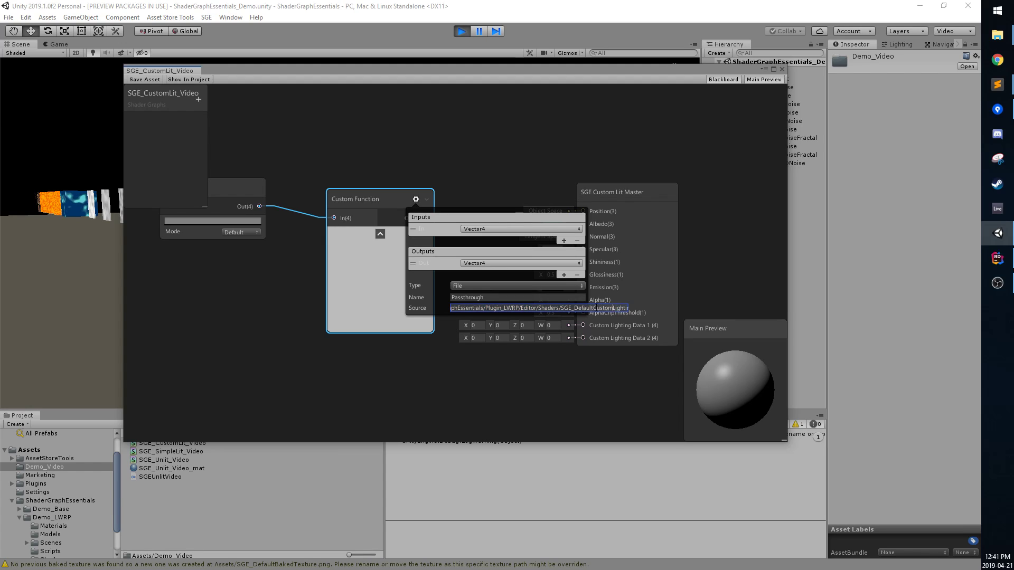
left_click(227, 344)
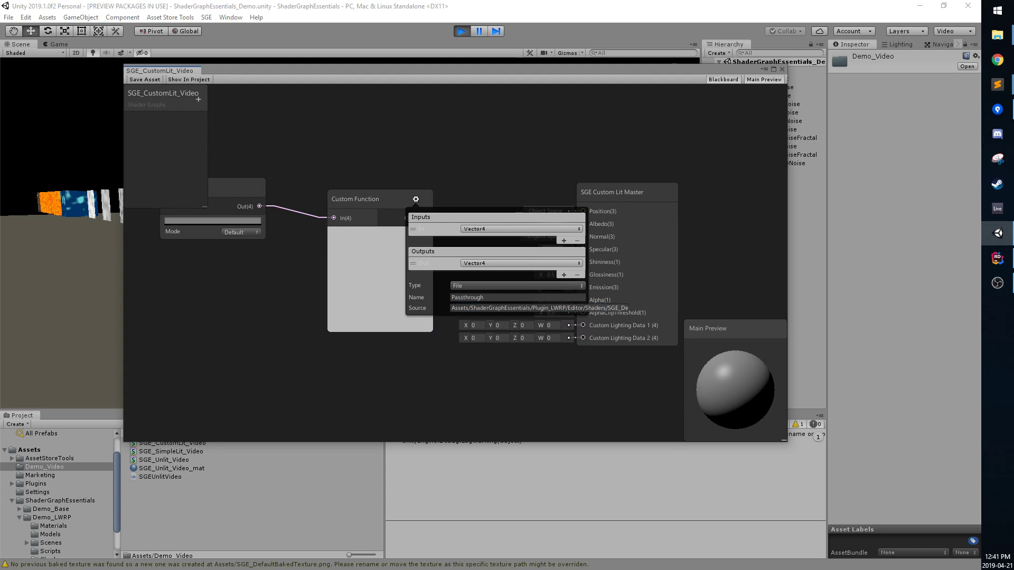
Step: Switch to JetBrains Rider and read the struct definitions and notes in SGE_DefaultCustomLighting.hlsl
key("alt+Tab")
left_click(354, 46)
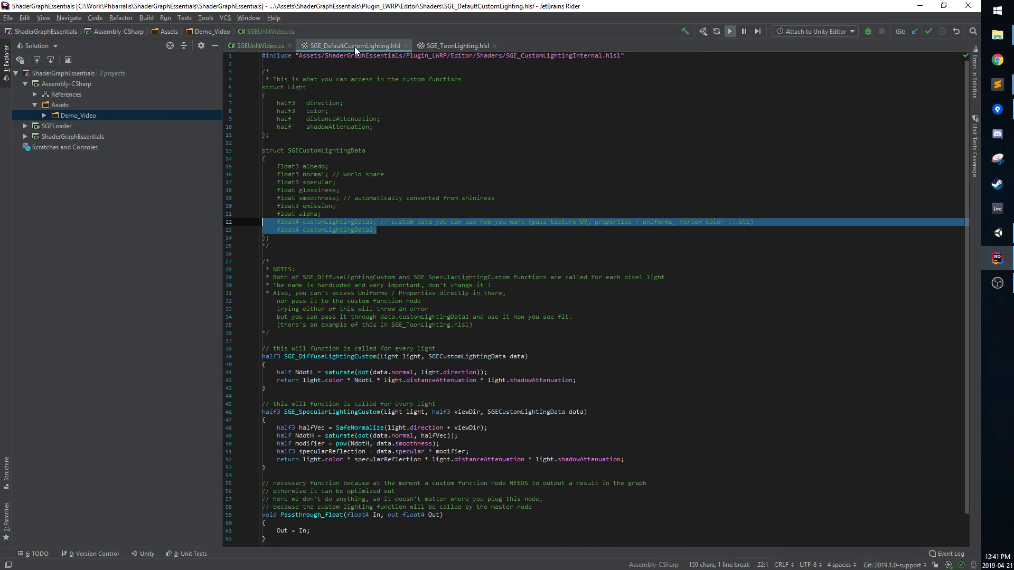
left_click(391, 126)
left_click_drag(306, 70, 514, 323)
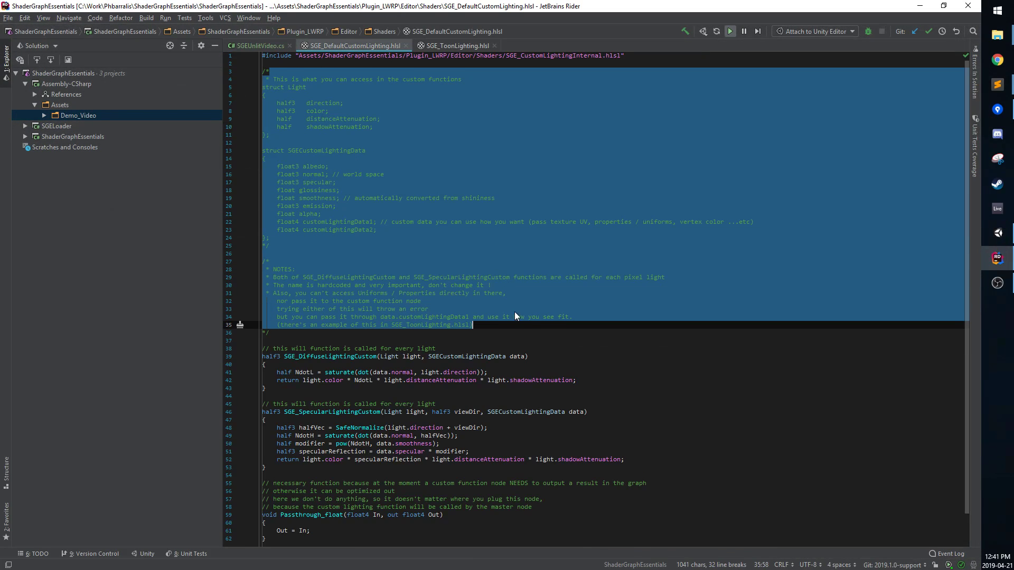
scroll(365, 284, "down", 2)
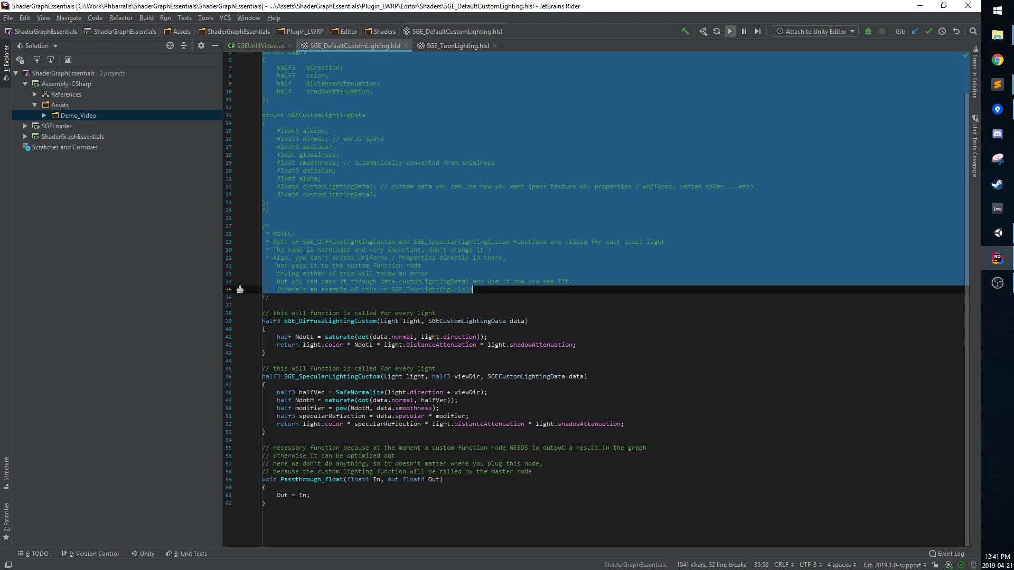
Step: Review the SGE_DiffuseLightingCustom and SGE_SpecularLightingCustom function names and the diffuse function's body
left_click(308, 322)
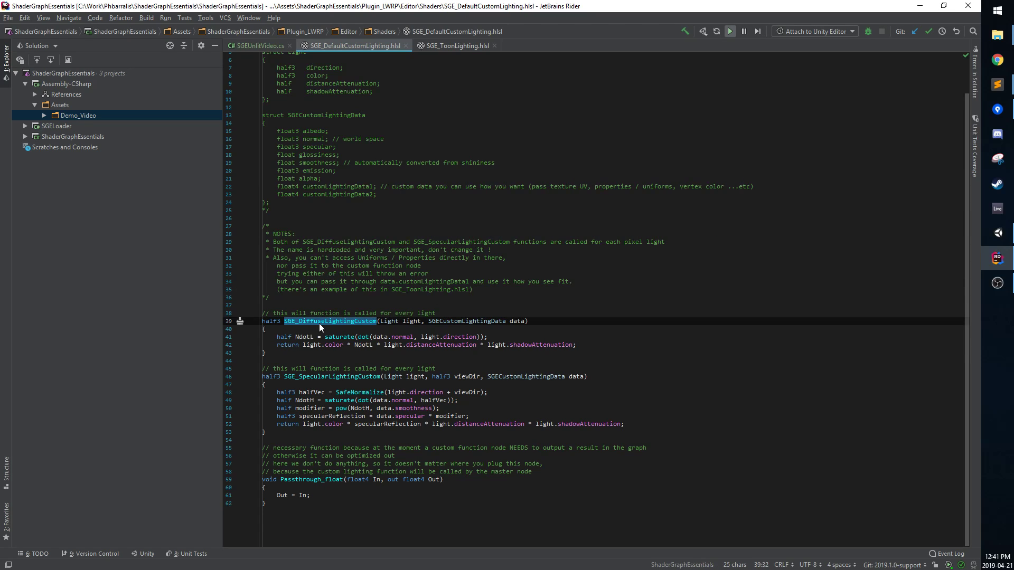
left_click(353, 322)
double_click(353, 322)
left_click(309, 376)
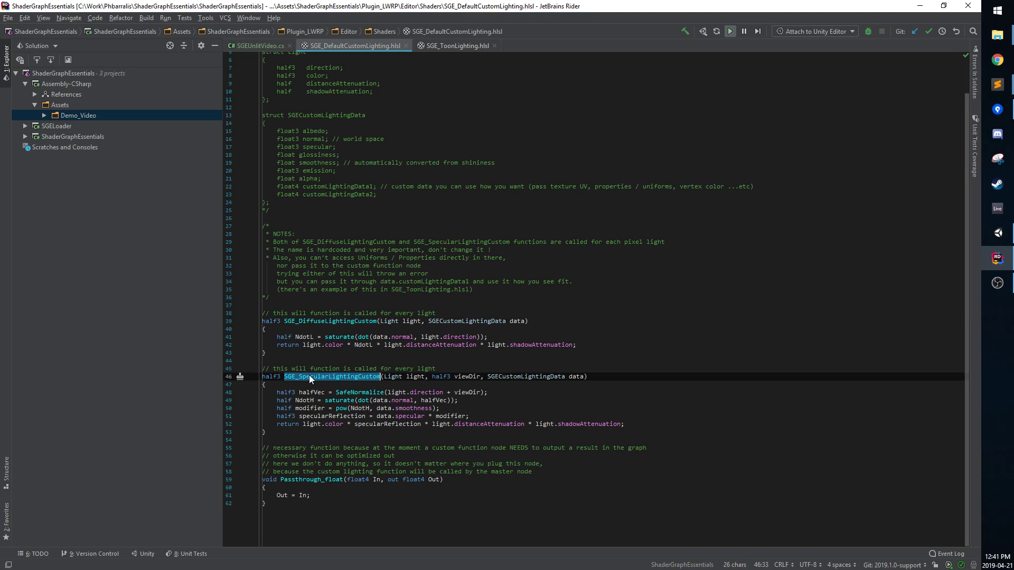
left_click(364, 354)
left_click_drag(266, 329, 601, 344)
left_click(602, 348)
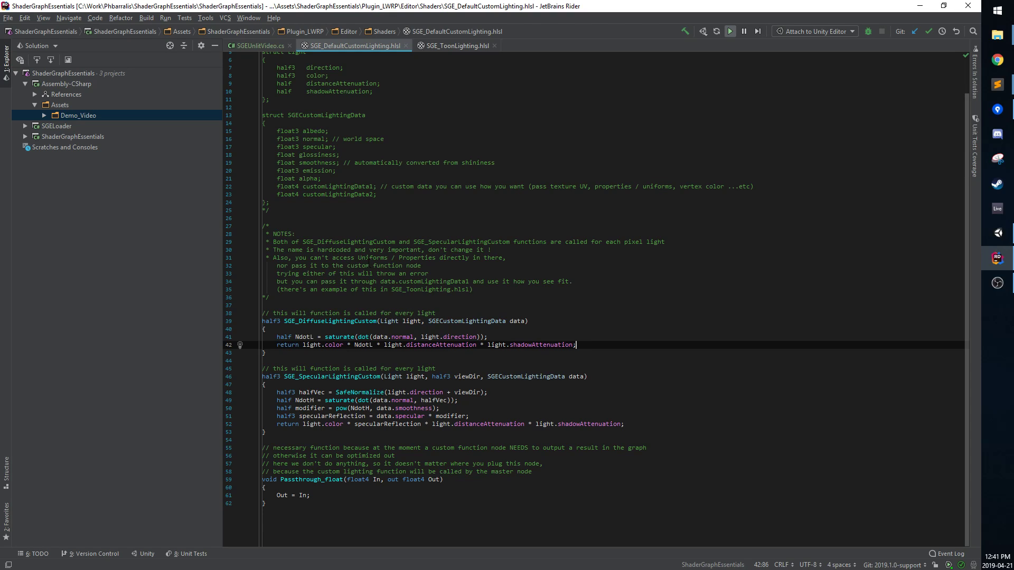
Step: Compare the accessible Light struct fields with the diffuse and specular lighting functions that use them
scroll(322, 132, "up", 2)
left_click_drag(322, 74, 340, 135)
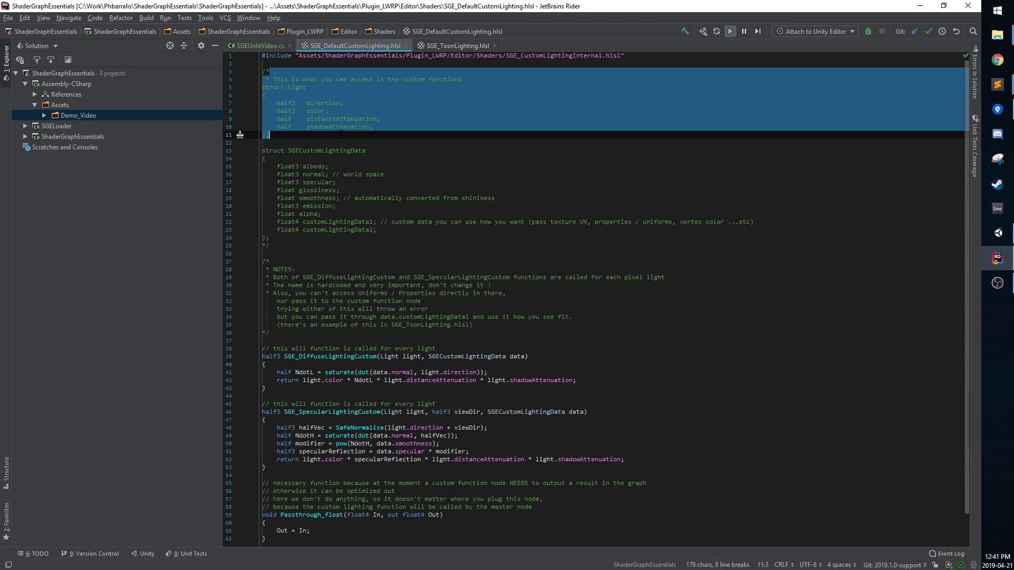
left_click_drag(338, 349, 407, 461)
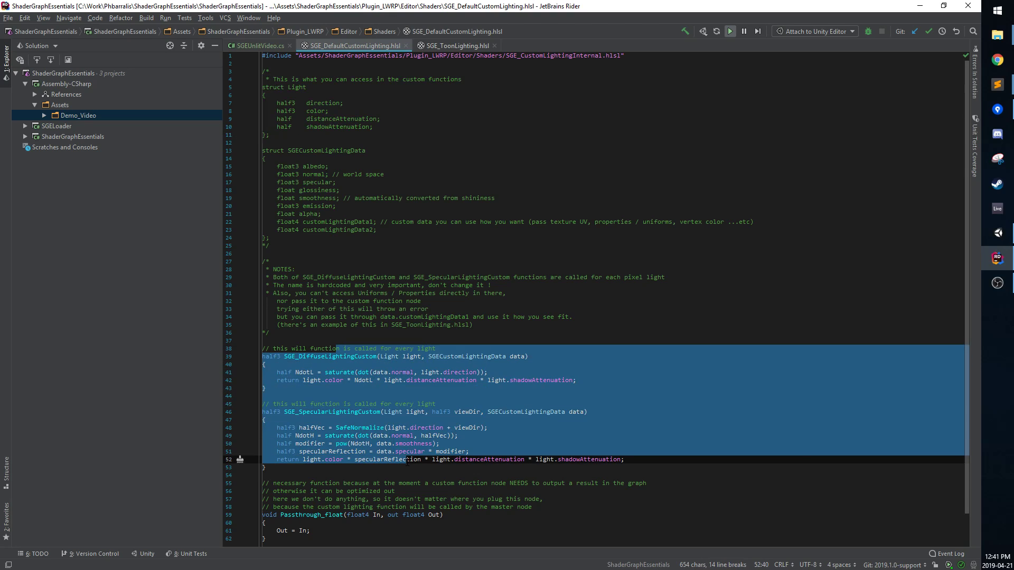
Step: Review the SGECustomLightingData struct and the notes on hardcoded function names in SGE_DefaultCustomLighting.hlsl
left_click(421, 444)
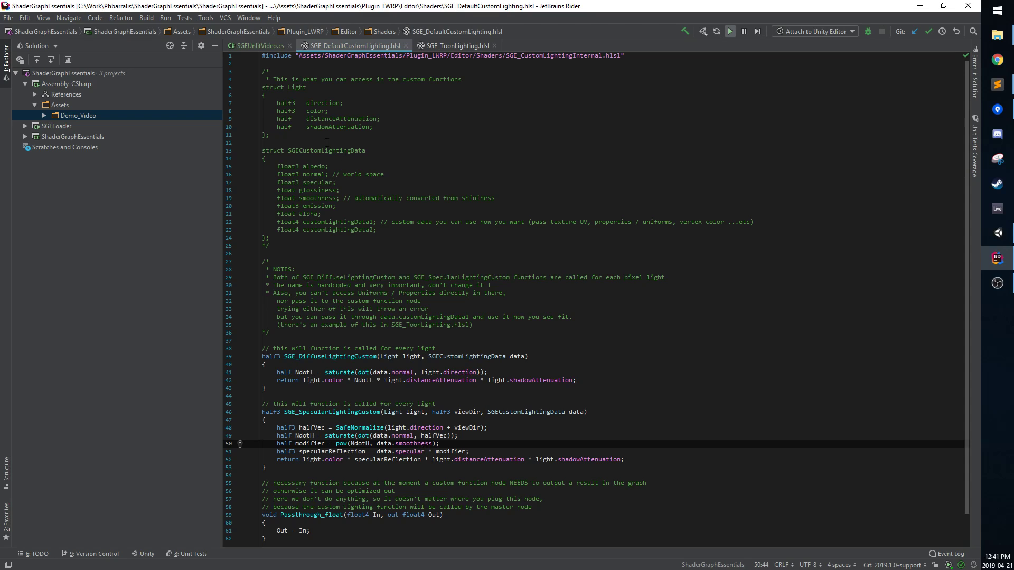
left_click_drag(285, 143, 284, 246)
key("ctrl+a")
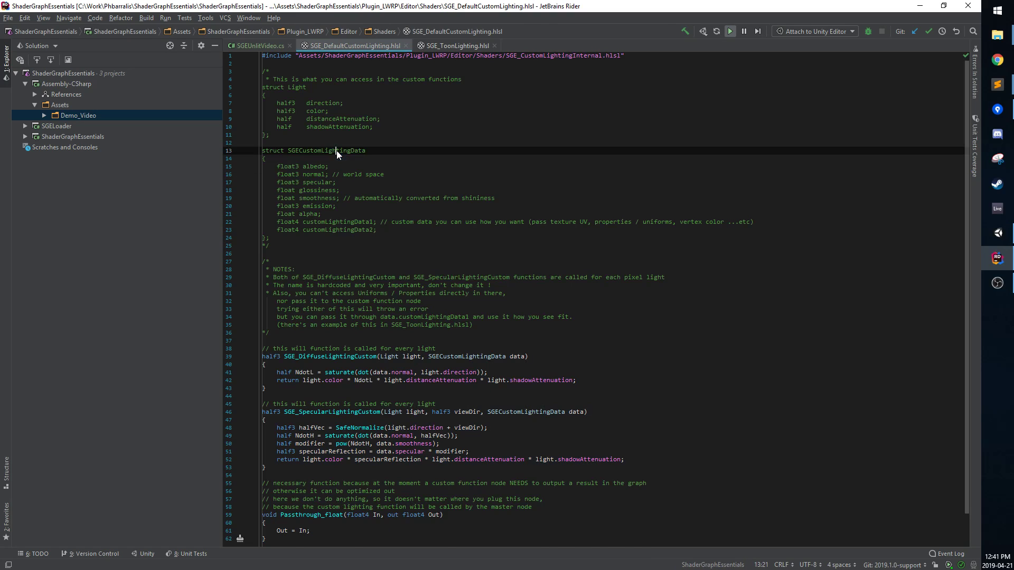
double_click(337, 151)
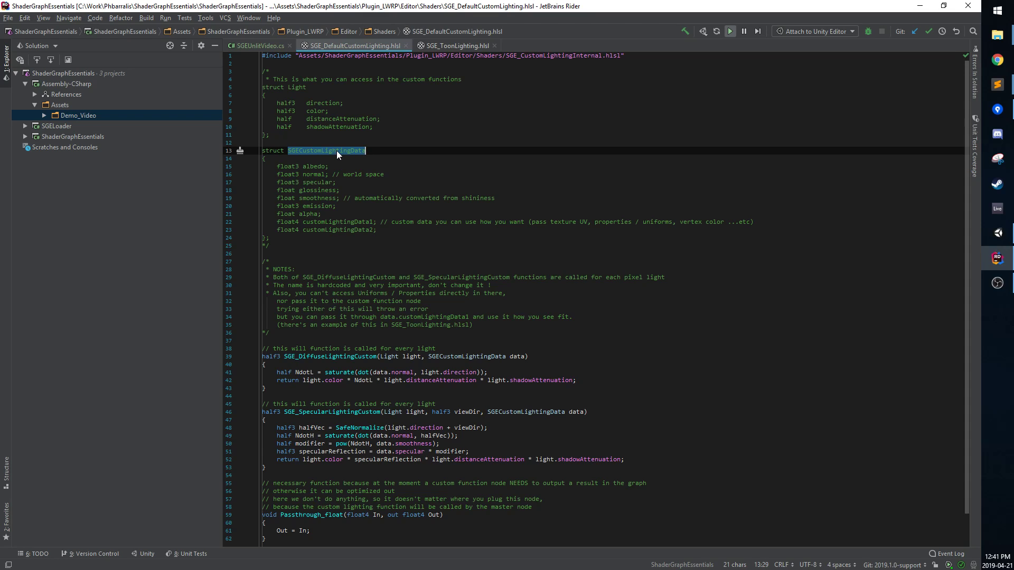
scroll(348, 201, "down", 1)
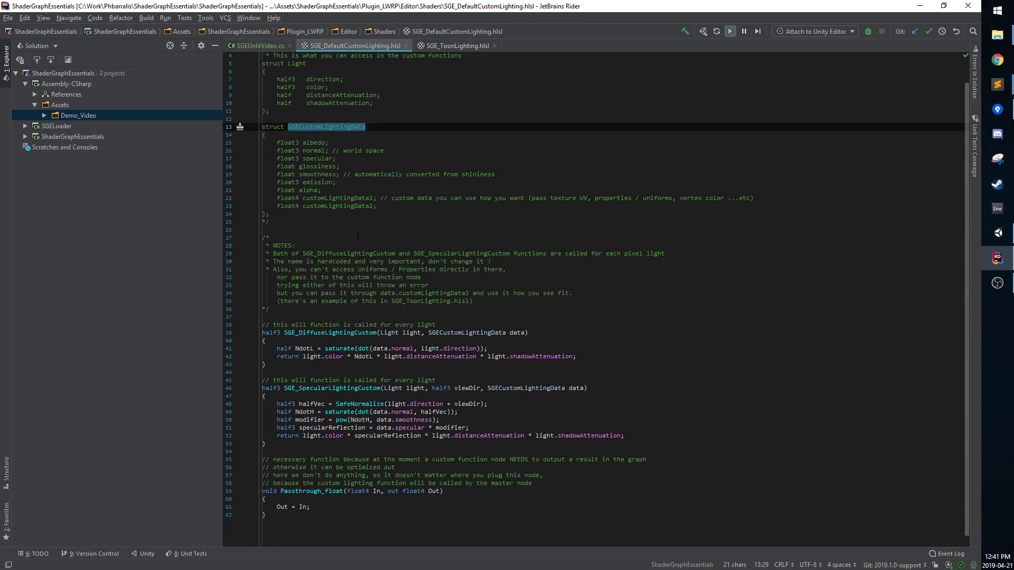
left_click(360, 247)
scroll(359, 247, "down", 1)
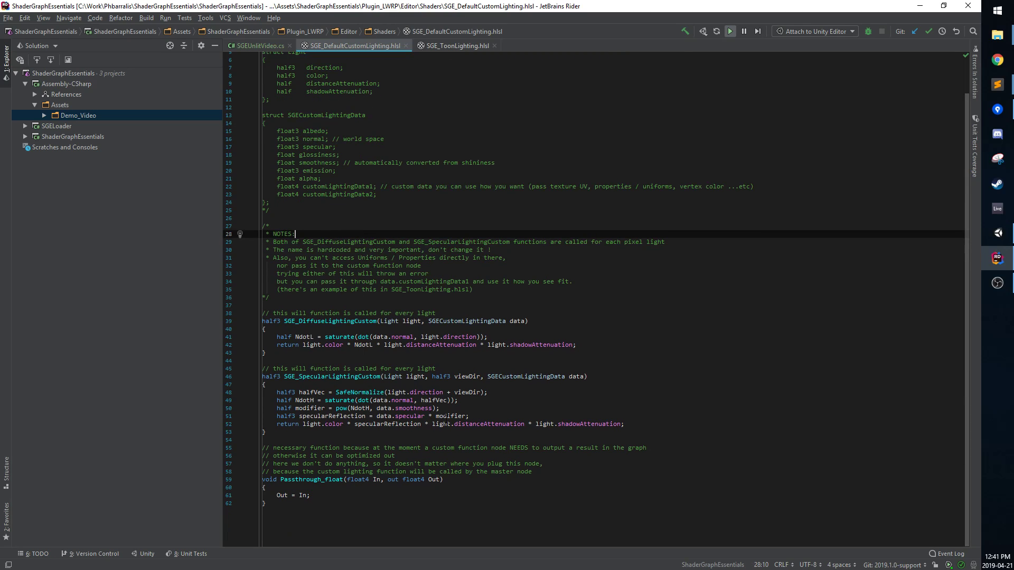
left_click(445, 423)
left_click(395, 251)
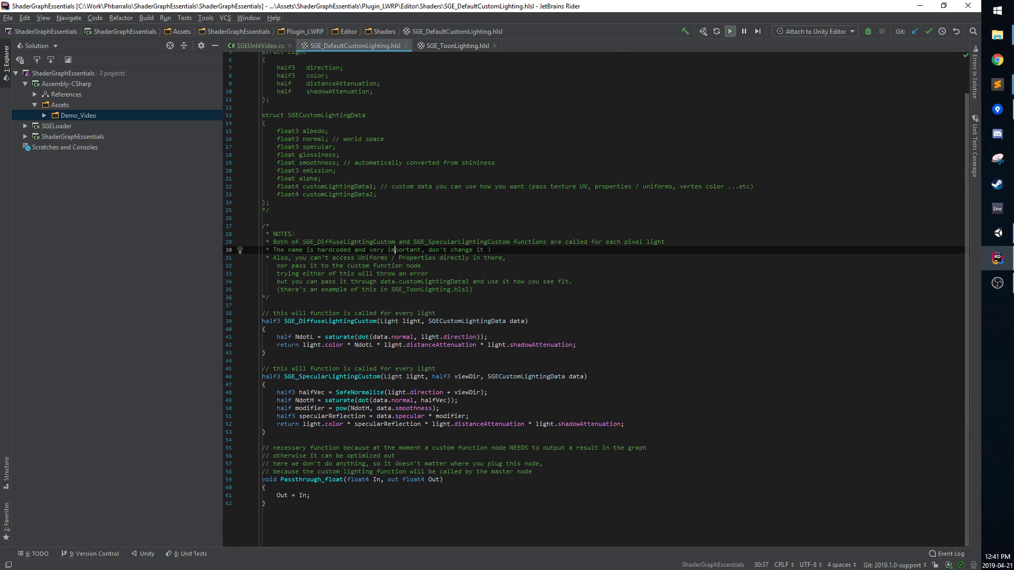
Step: Open SGE_ToonLighting.hlsl and examine how its diffuse and specular functions compute light intensity with smoothstep
left_click(436, 46)
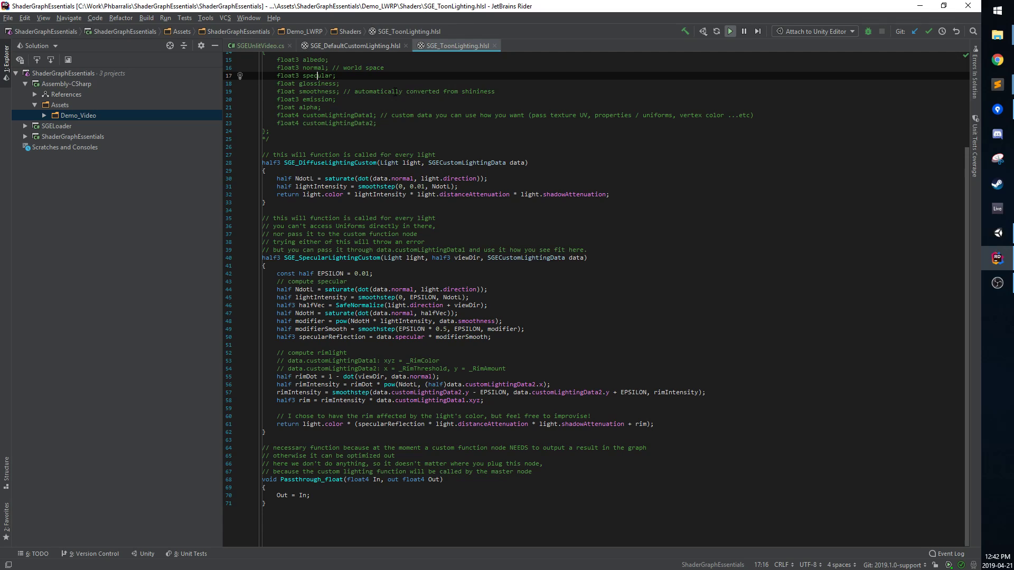
left_click_drag(296, 172, 612, 206)
left_click_drag(329, 187, 455, 187)
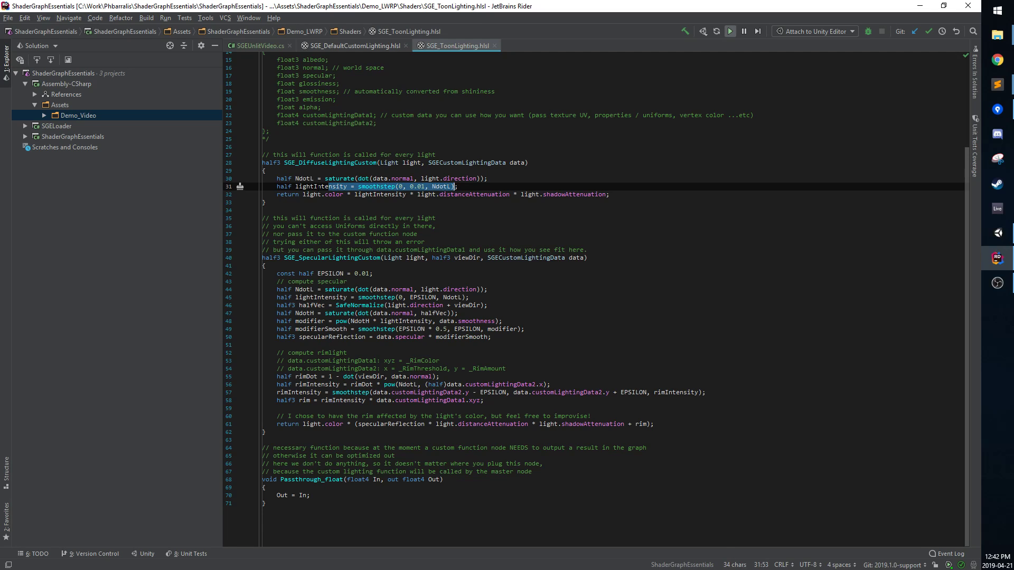
left_click_drag(335, 305, 431, 306)
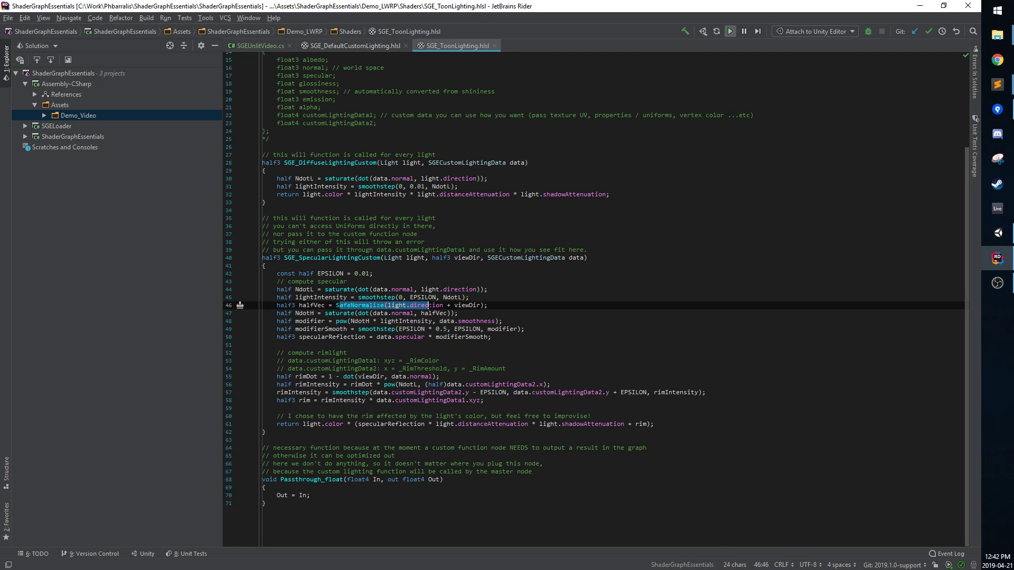
left_click_drag(365, 290, 385, 294)
left_click(372, 299)
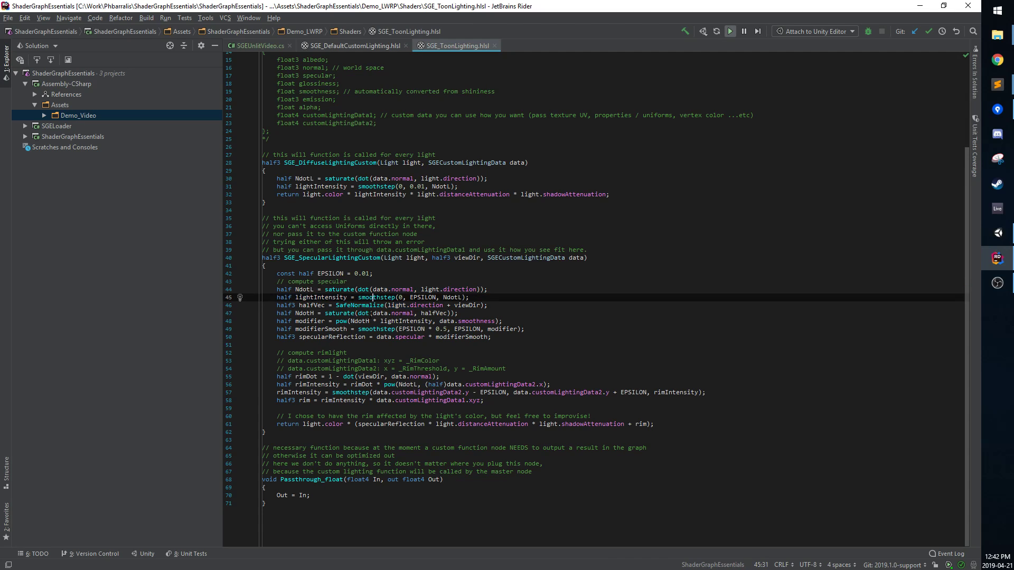
Step: Examine the rim light calculation in the toon specular function and its use of customLightingData2
left_click_drag(313, 377, 502, 401)
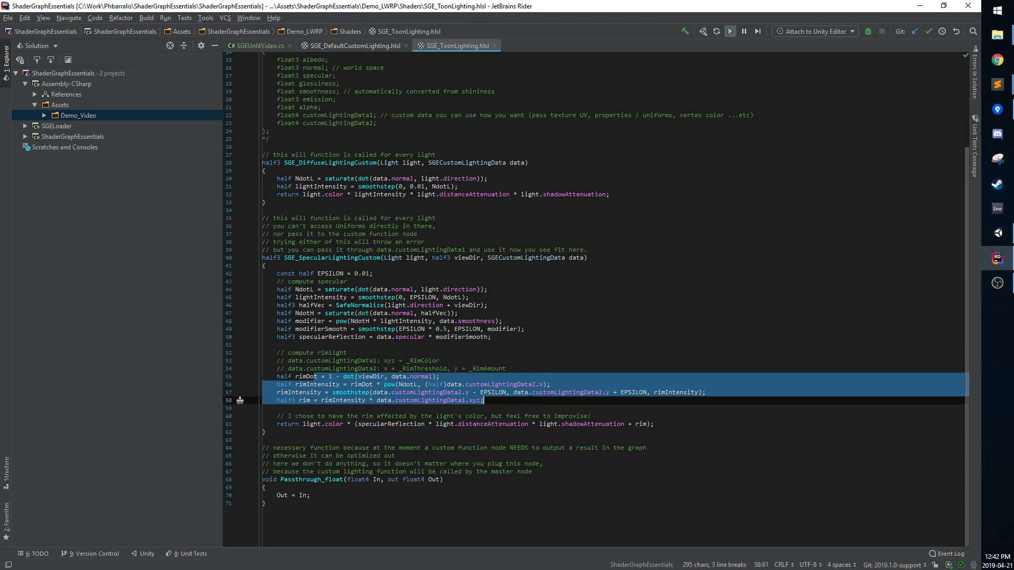
left_click(502, 401)
double_click(428, 393)
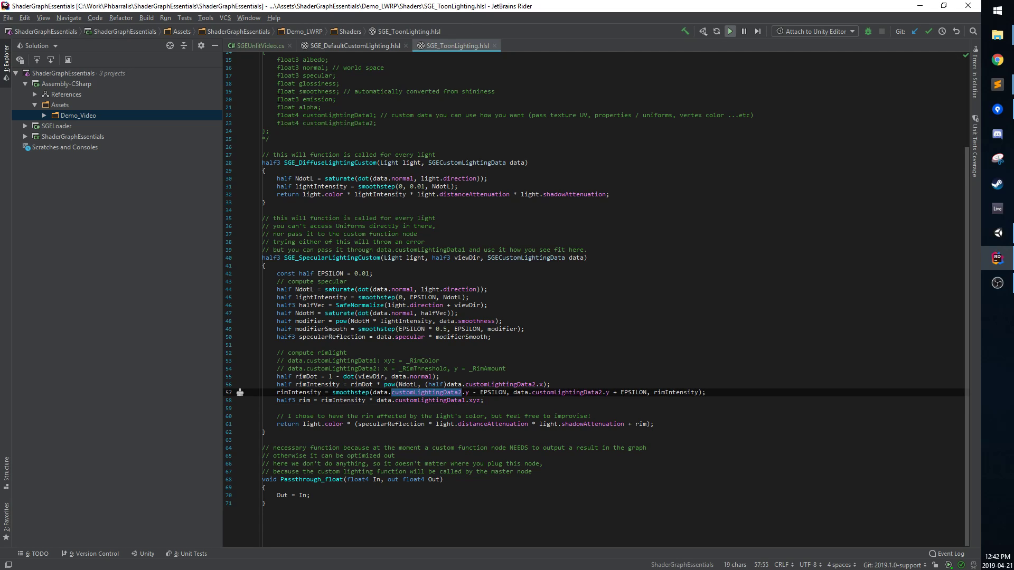
Step: Switch to Unity, dock the SGE_CustomLit_Video graph beside the Game view, and open the ShaderGraphEssentials_Showcase_ToonLit scene from Demo_LWRP
key("alt+Tab")
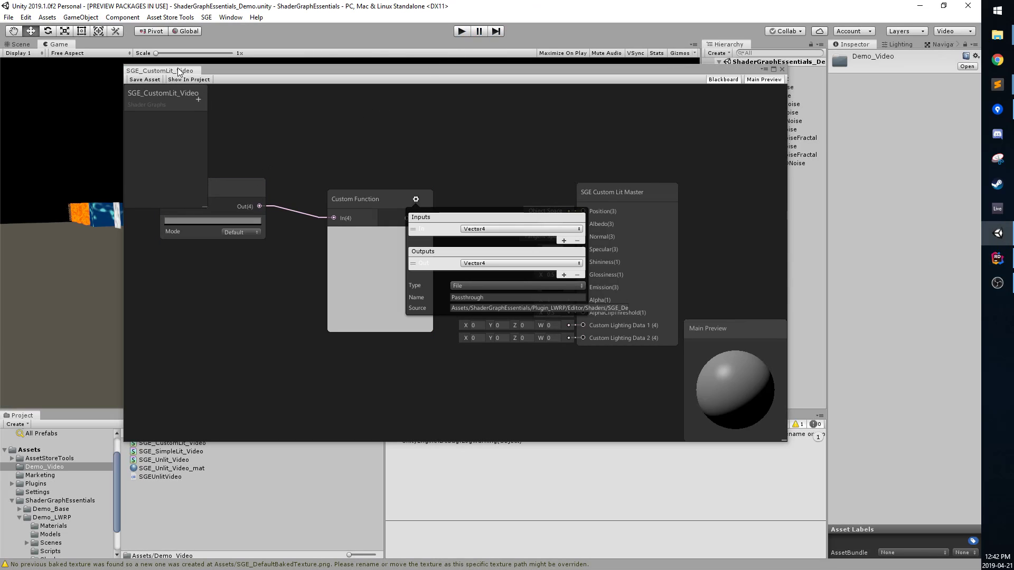
left_click_drag(179, 72, 173, 58)
scroll(53, 497, "down", 3)
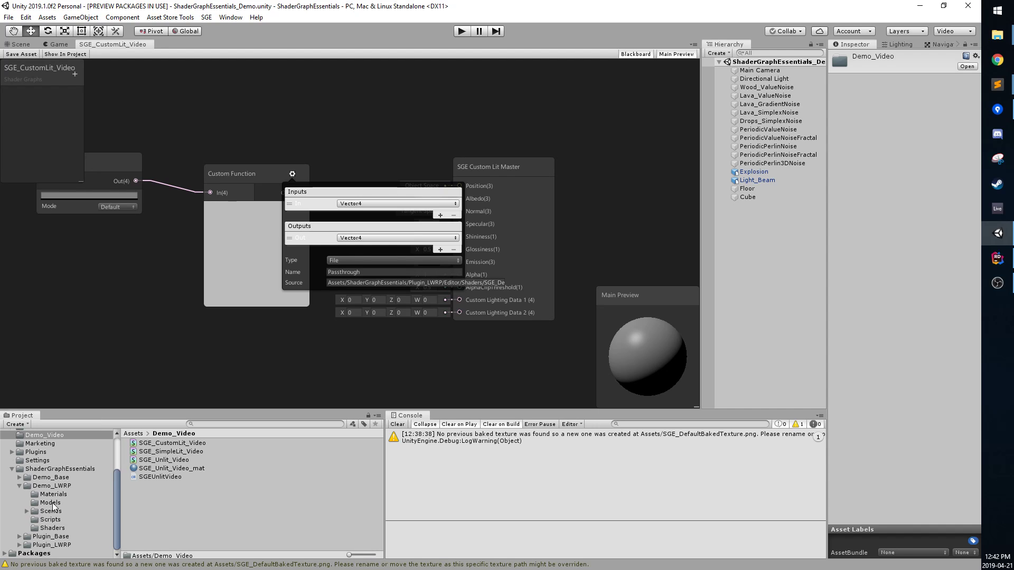
left_click(51, 511)
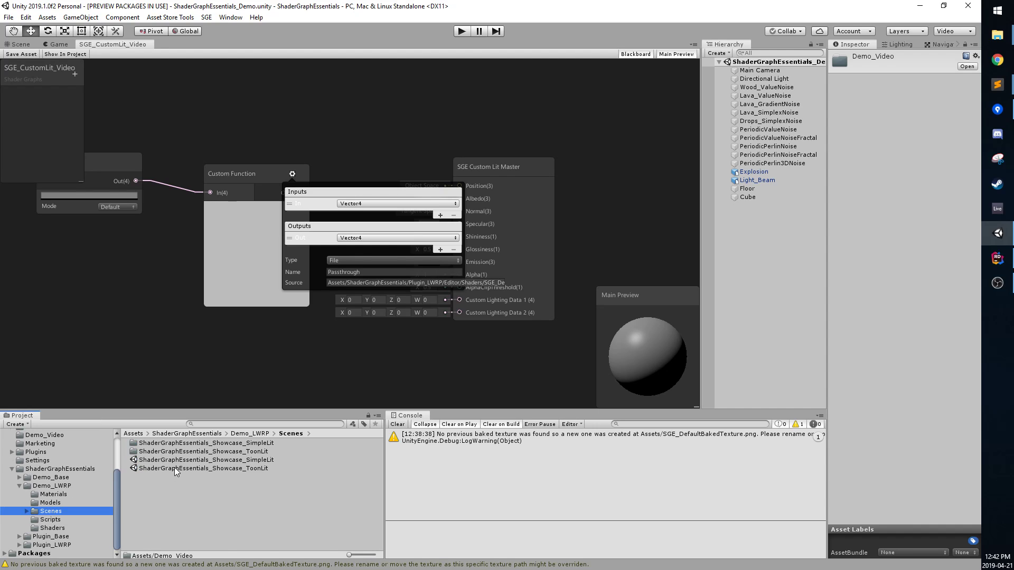
double_click(174, 468)
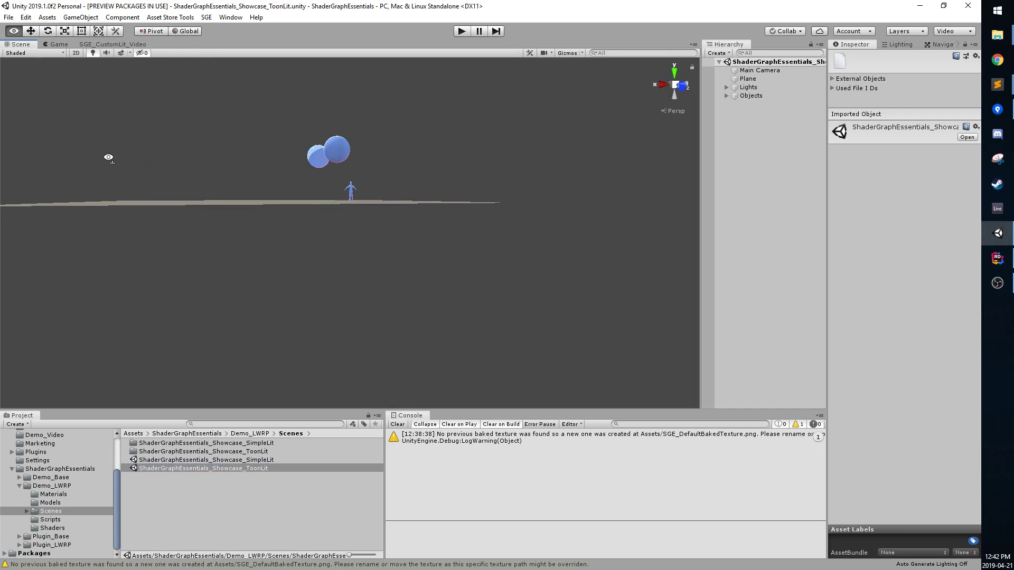
Step: Select the Ethan_Toon character in the scene and turn on the Scene view gizmos
right_click_drag(109, 158, 676, 213)
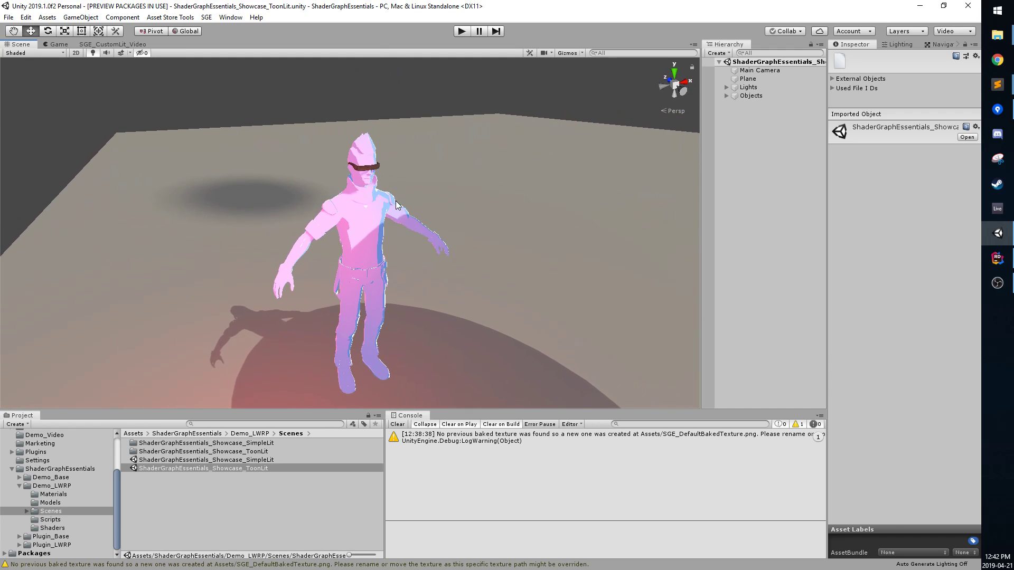
left_click(350, 214)
right_click_drag(465, 160, 462, 168)
key("s")
left_click(568, 55)
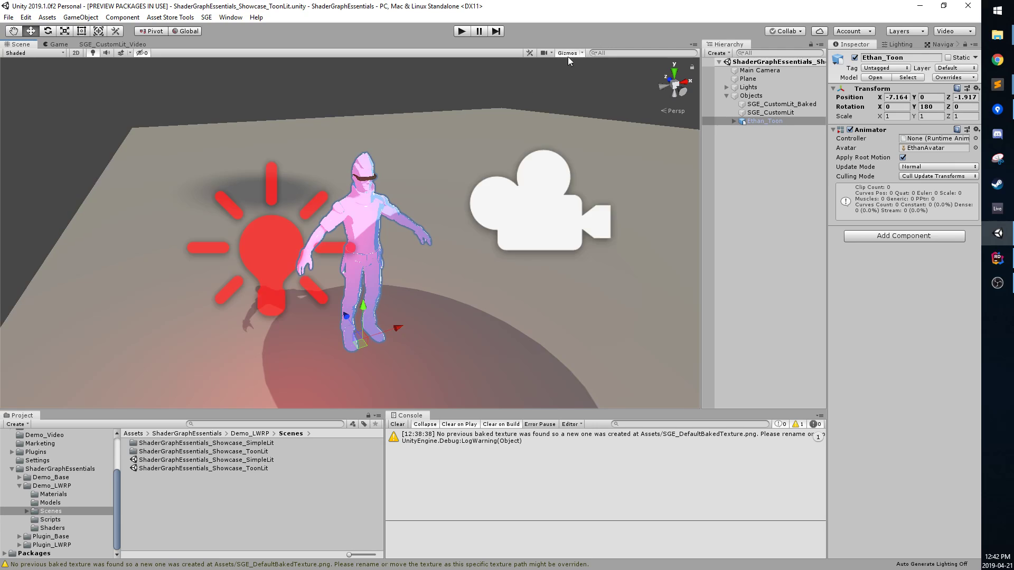
Step: Disable the red AdditionnalLight_Ethan point light beside the character and inspect the toon shading
left_click(293, 246)
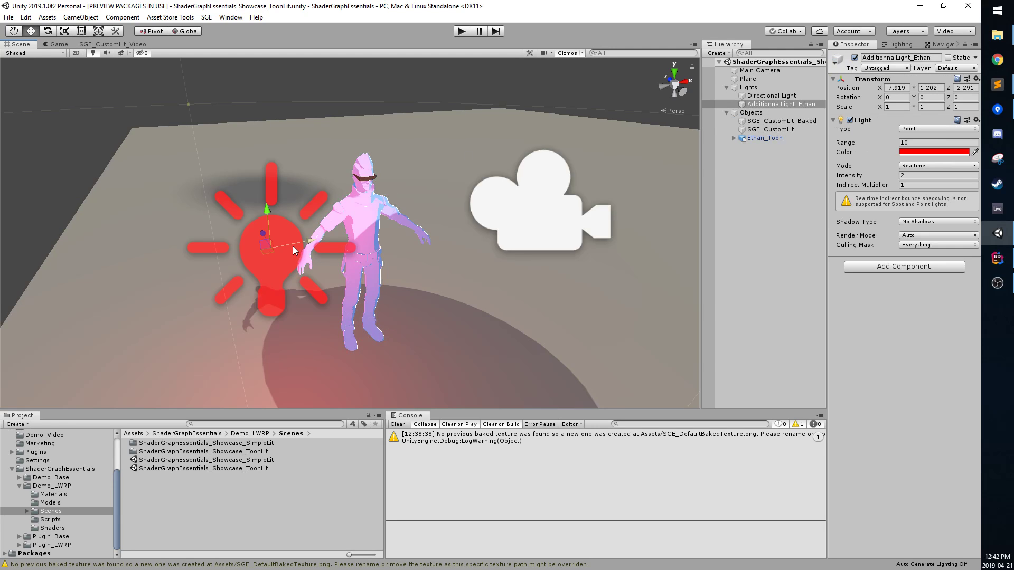
left_click(855, 58)
key("w")
mouse_move(460, 166)
right_mouse_down()
mouse_move(607, 102)
mouse_move(745, 63)
mouse_move(679, 24)
mouse_move(465, 174)
mouse_move(363, 131)
mouse_move(480, 153)
mouse_move(449, 161)
right_mouse_up()
key("s")
Step: Select EthanBody and slightly lower the Rim Amount of its Ethan_ToonLit material
left_click(363, 131)
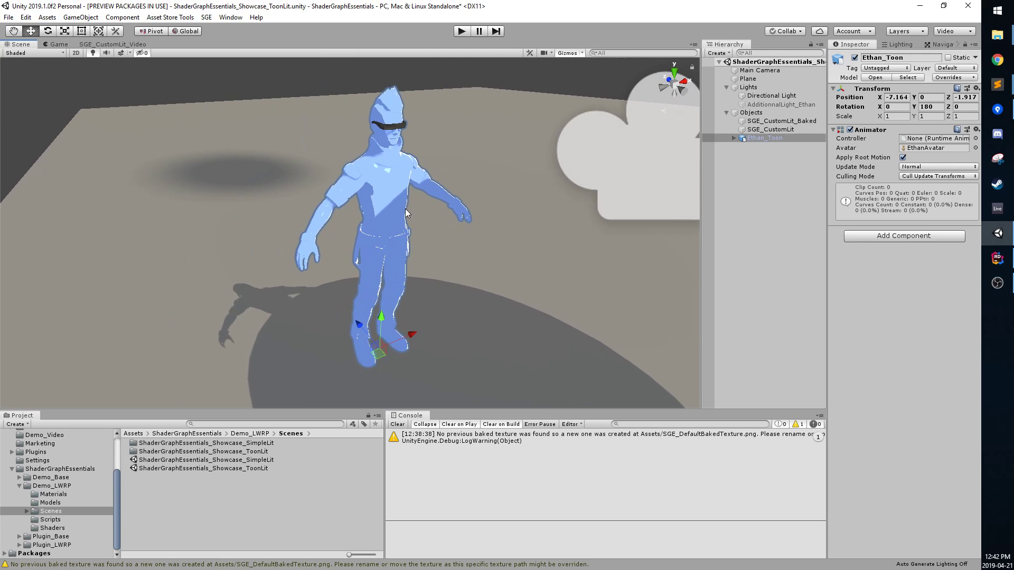
right_click_drag(404, 208, 282, 182)
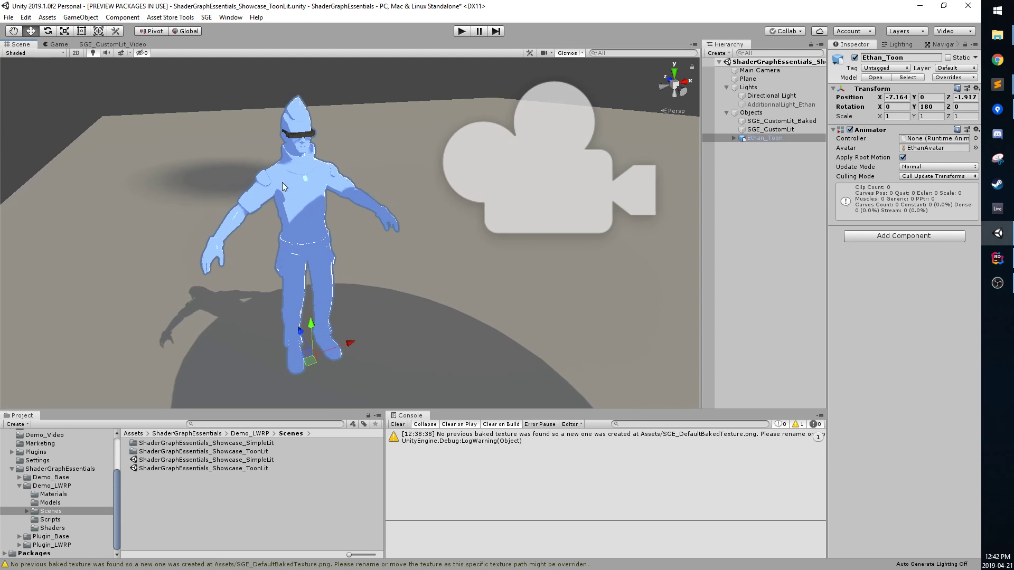
left_click(291, 181)
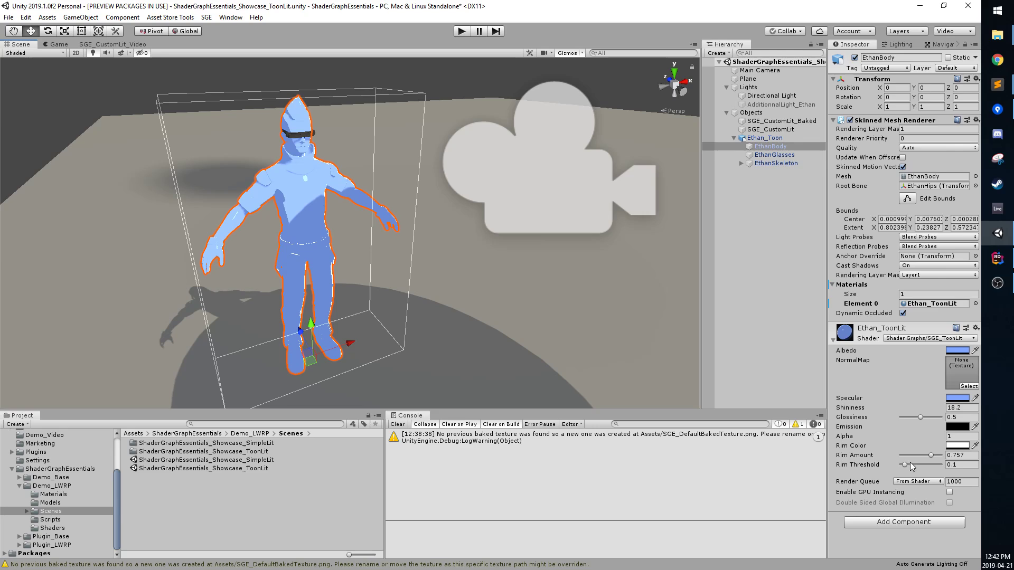
left_click_drag(933, 454, 924, 455)
Step: Enable AdditionnalLight_Ethan and move it away from the character to about X -8.11, Z -2.24
left_click(781, 104)
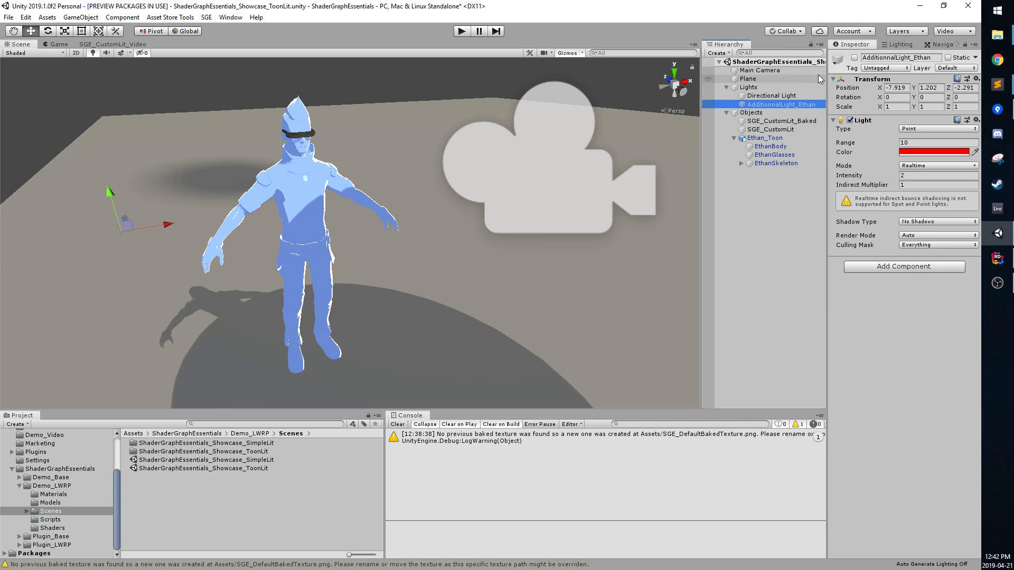
left_click(854, 57)
key("f")
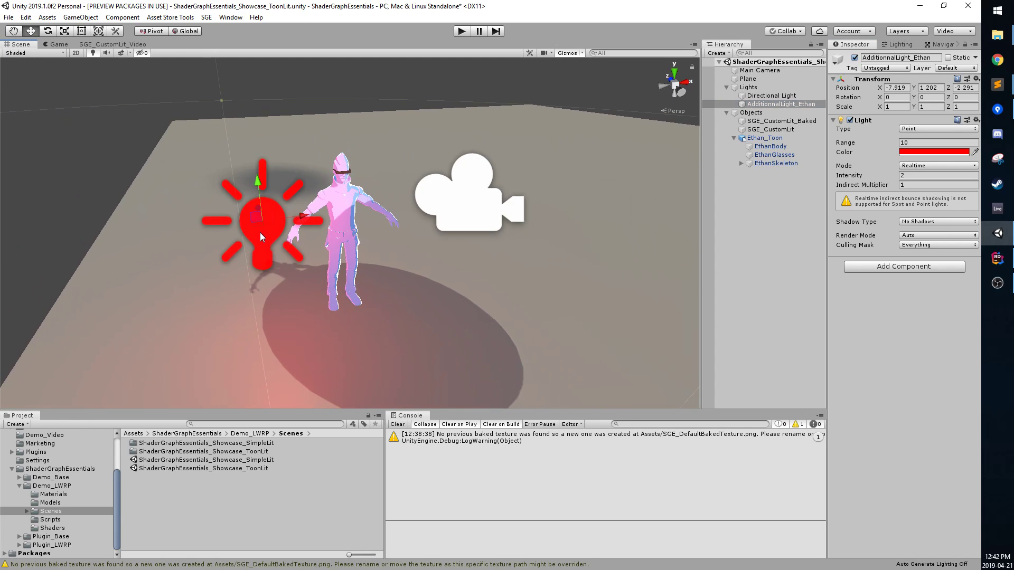
left_click_drag(252, 225, 225, 230)
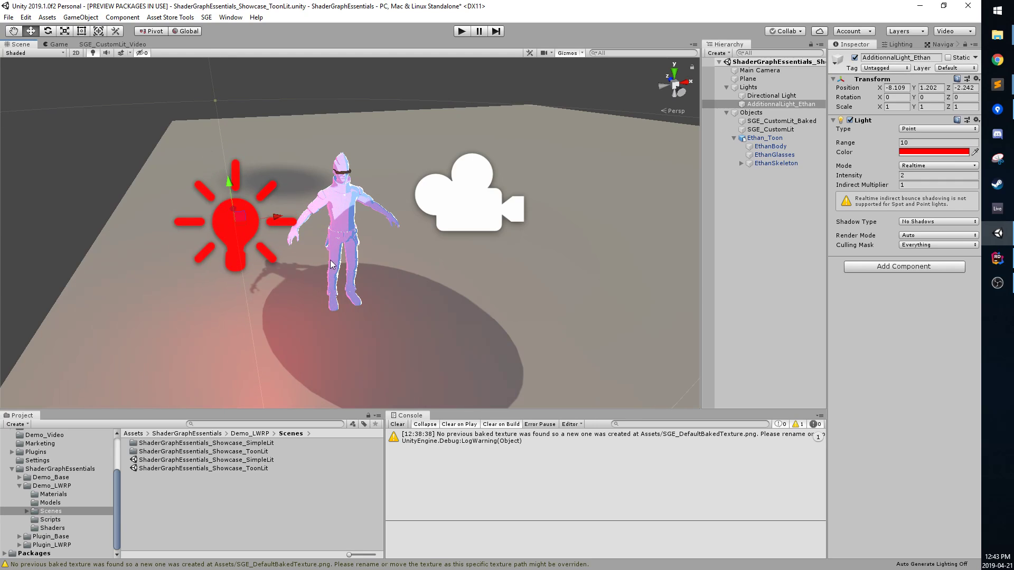
Step: Return to the SGE_CustomLit_Video graph and close the Custom Function node's settings, bringing all nodes into view
left_click(477, 483)
left_click(113, 43)
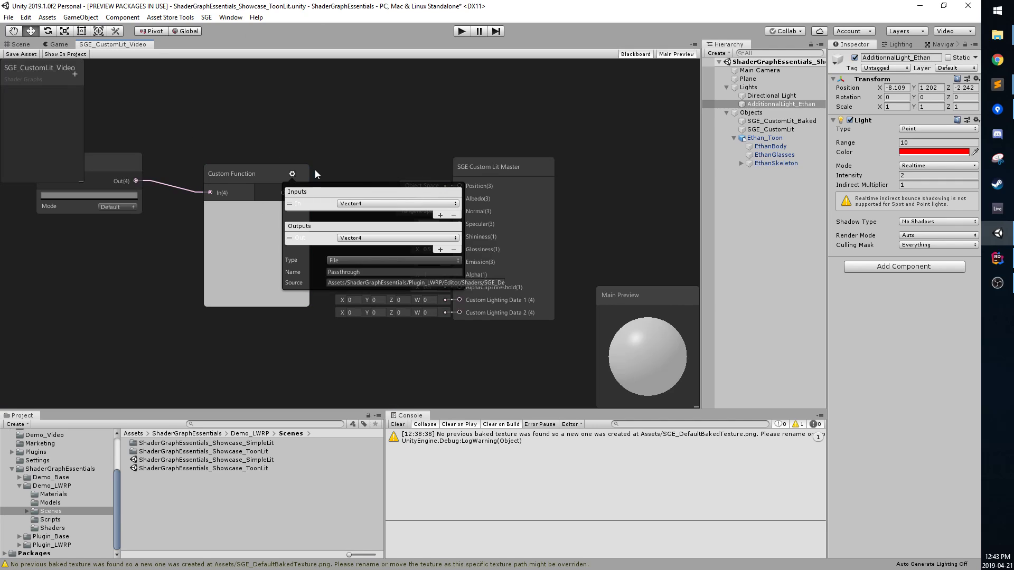
left_click(292, 174)
middle_click_drag(269, 137, 345, 86)
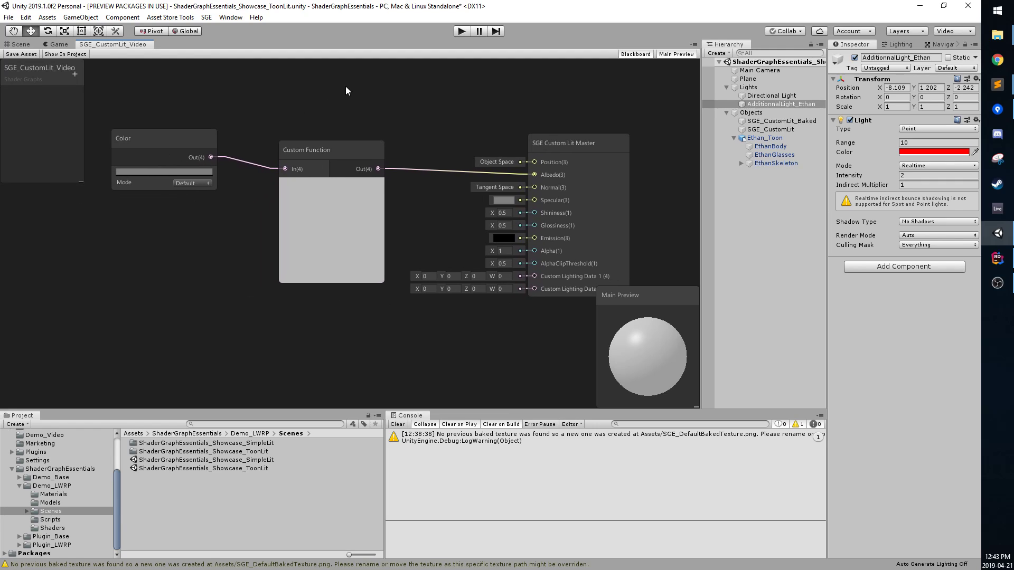
scroll(340, 94, "down", 2)
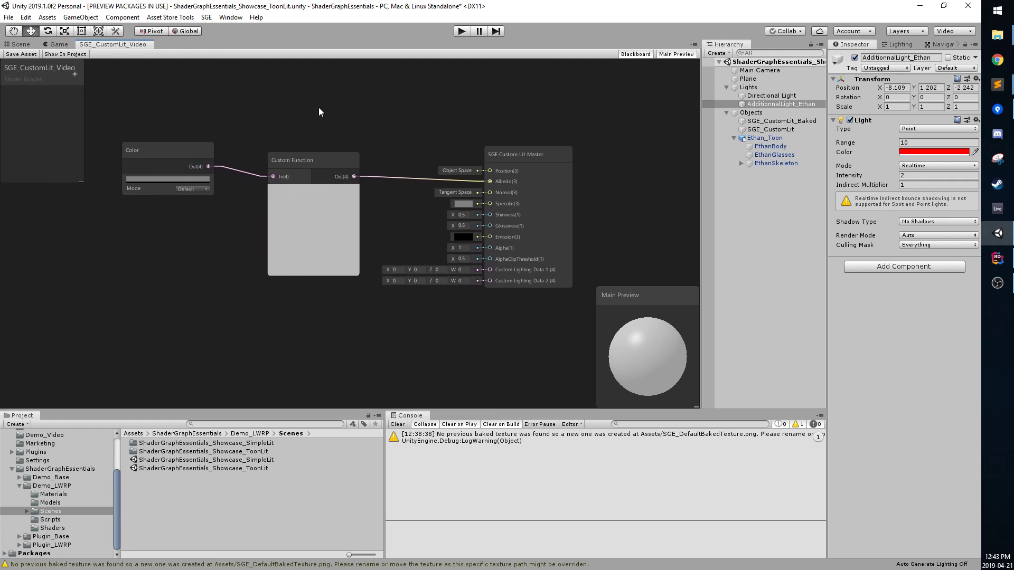